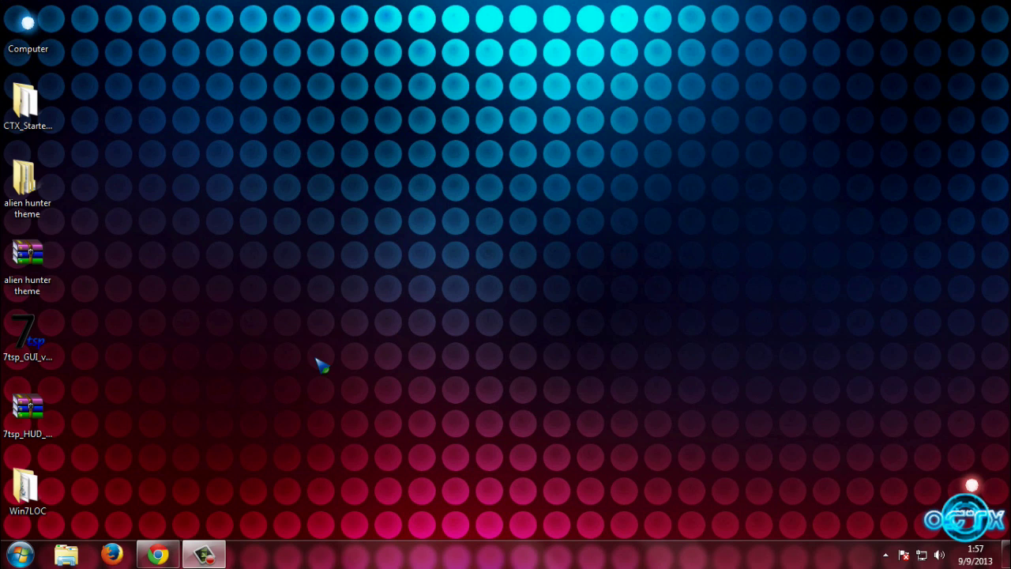
Step: Point out the CTX_Starter_Kit_v_1, alien hunter theme and 7tsp_GUI desktop items, then restore Chrome
{"action": "left_click", "coordinate": [53, 124]}
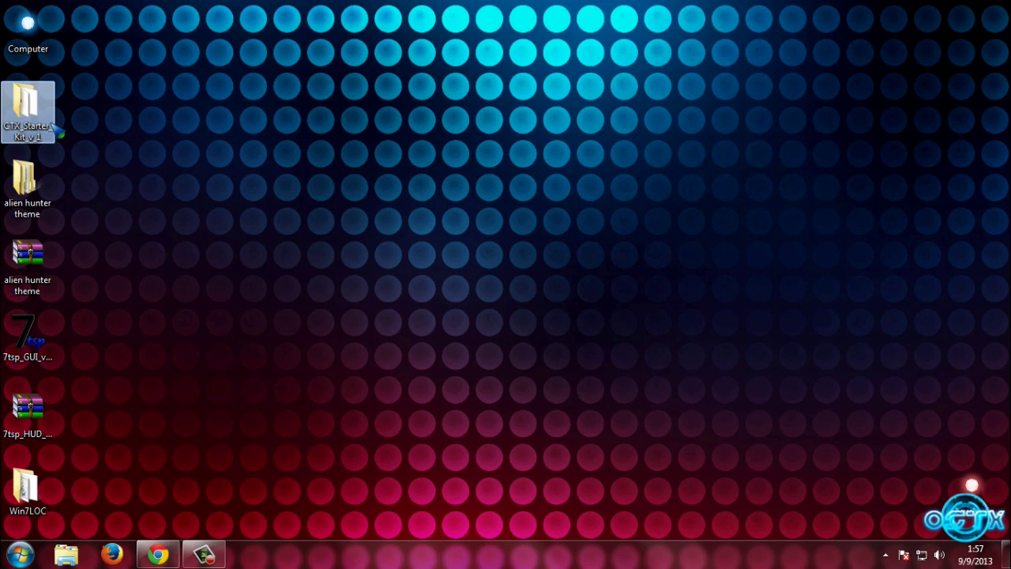
{"action": "left_click", "coordinate": [39, 177]}
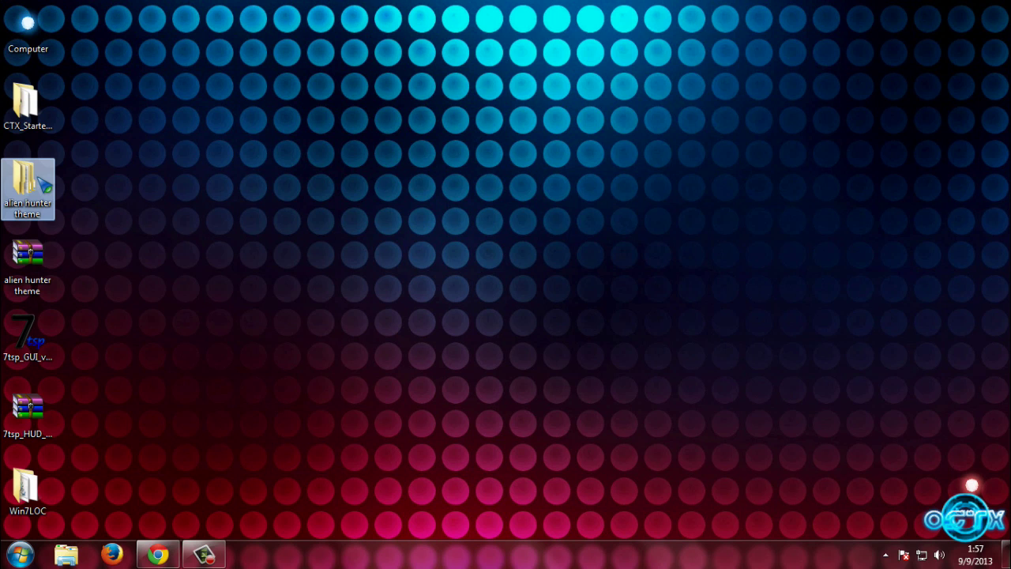
{"action": "left_click", "coordinate": [29, 330]}
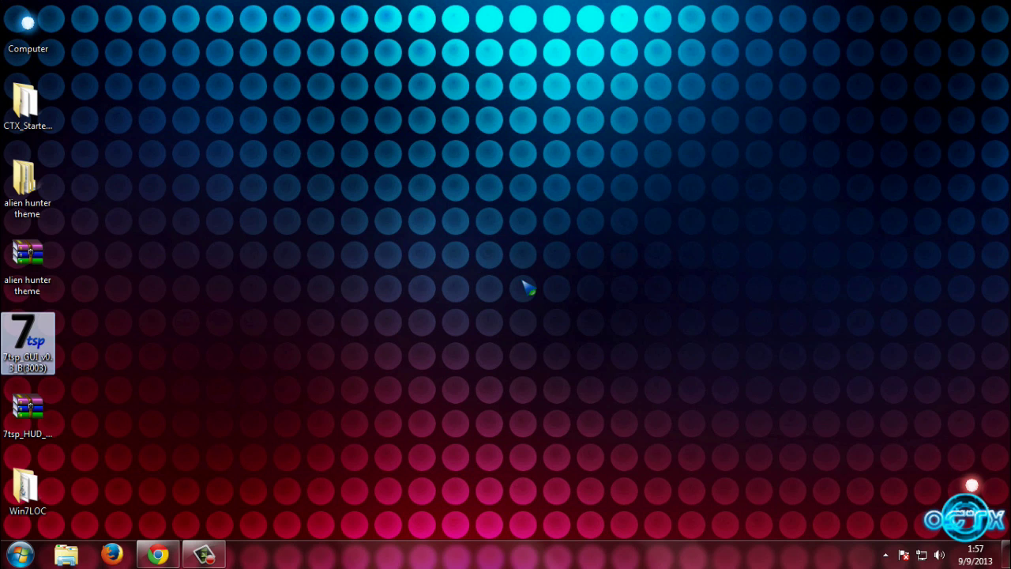
{"action": "left_click", "coordinate": [157, 553]}
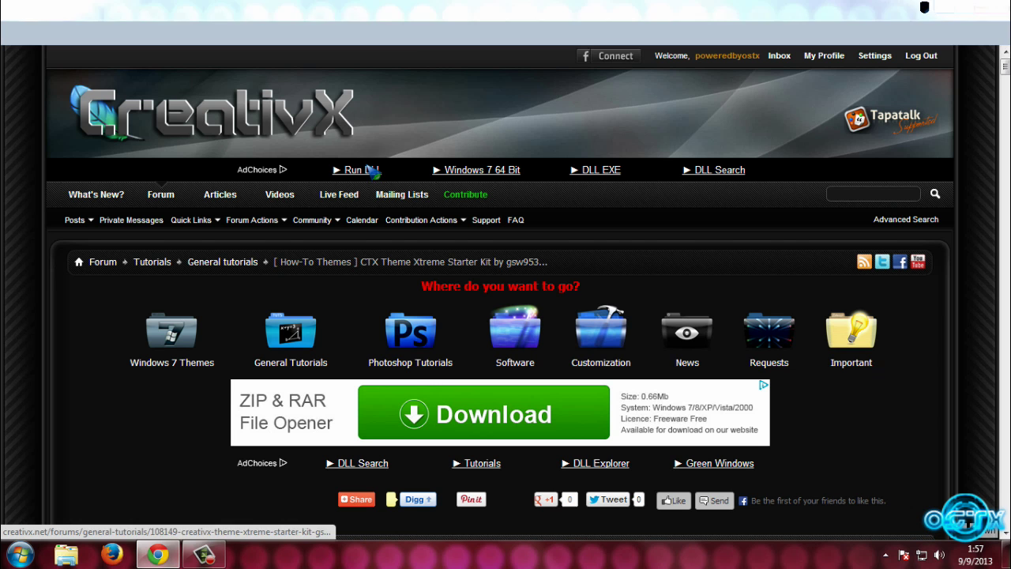
Step: Select the starter kit thread's address and scroll down to the Attached Files section
{"action": "left_click", "coordinate": [419, 32]}
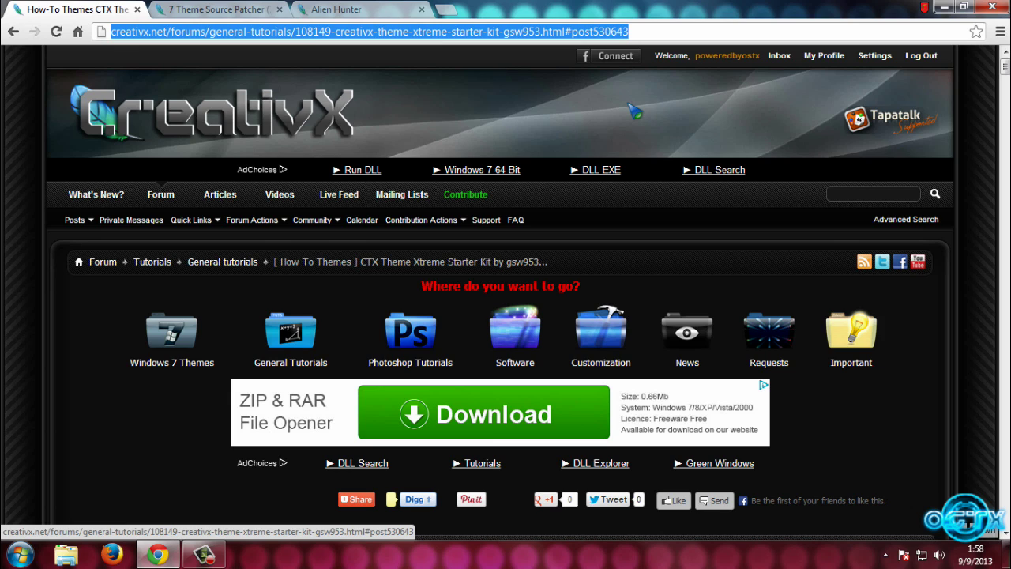
{"action": "left_click", "coordinate": [607, 32]}
{"action": "triple_click", "coordinate": [656, 31]}
{"action": "left_click_drag", "start_coordinate": [1004, 67], "coordinate": [979, 215]}
{"action": "scroll", "coordinate": [553, 331], "scroll_direction": "down", "scroll_amount": 5}
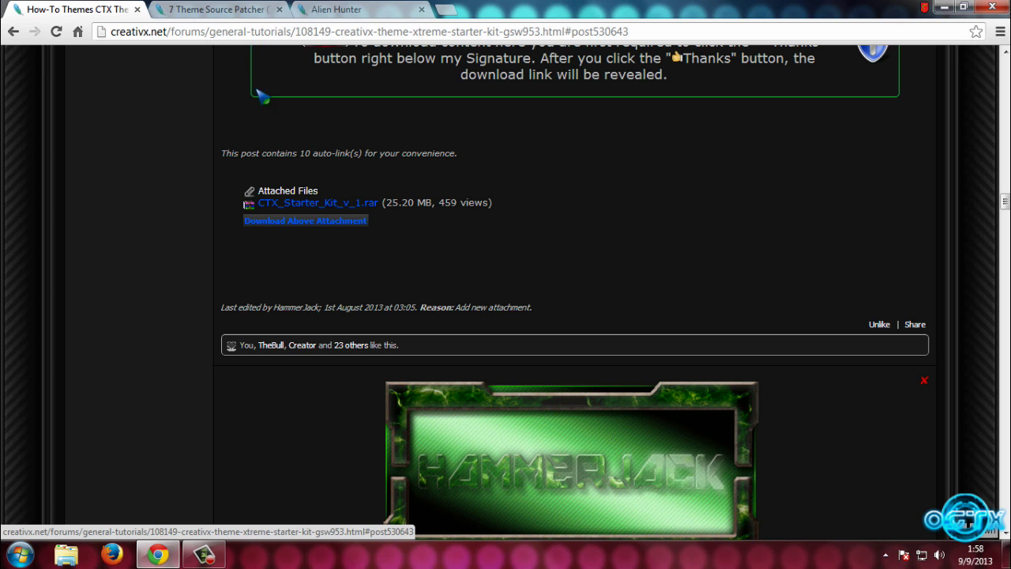
Step: Download CTX_Starter_Kit_v_1.rar and close the starter kit tab to reveal the 7TSP thread
{"action": "left_click", "coordinate": [335, 221]}
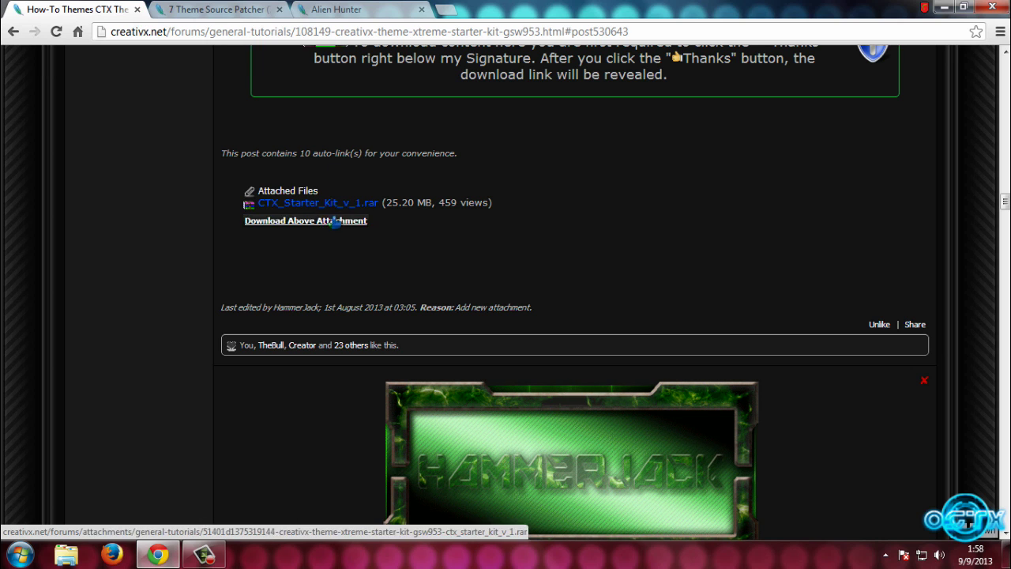
{"action": "key", "text": "ctrl+w"}
{"action": "left_click", "coordinate": [201, 35]}
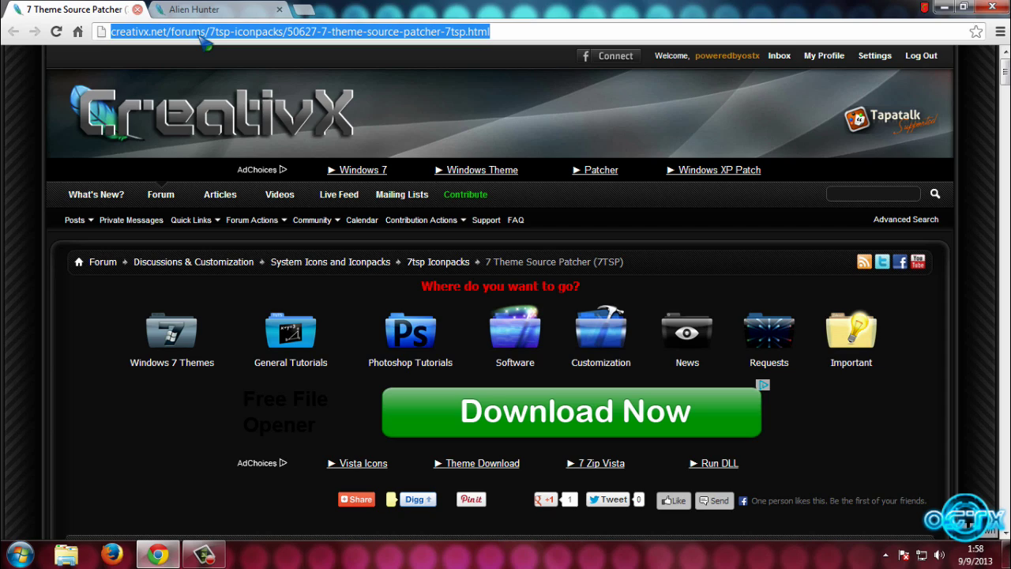
Step: Open the 7TSP source files page linked from the 7 Theme Source Patcher thread
{"action": "left_click_drag", "start_coordinate": [1005, 71], "coordinate": [980, 224]}
{"action": "scroll", "coordinate": [980, 224], "scroll_direction": "down", "scroll_amount": 10}
{"action": "scroll", "coordinate": [980, 224], "scroll_direction": "up", "scroll_amount": 5}
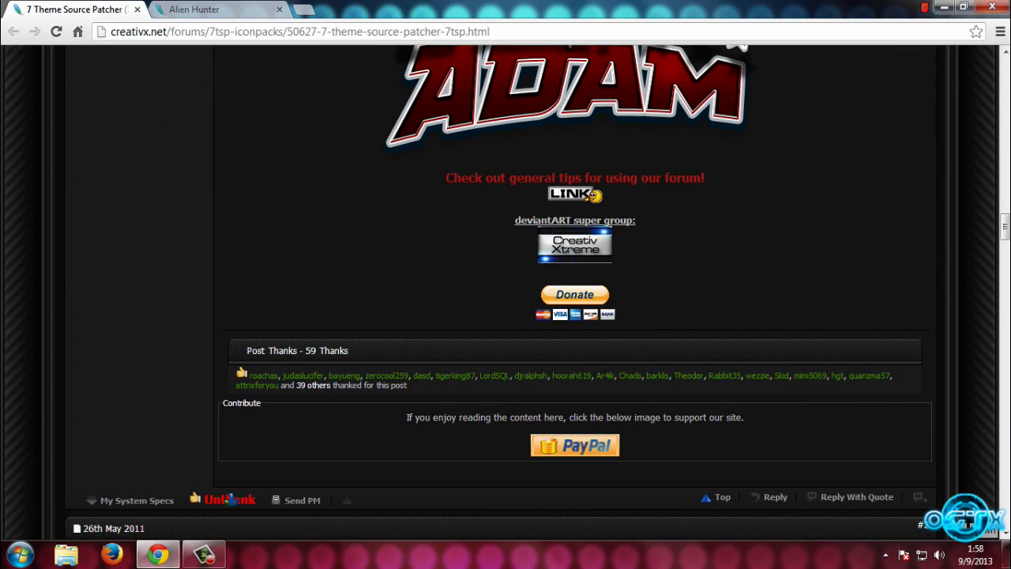
{"action": "scroll", "coordinate": [225, 498], "scroll_direction": "up", "scroll_amount": 2}
{"action": "scroll", "coordinate": [884, 250], "scroll_direction": "up", "scroll_amount": 5}
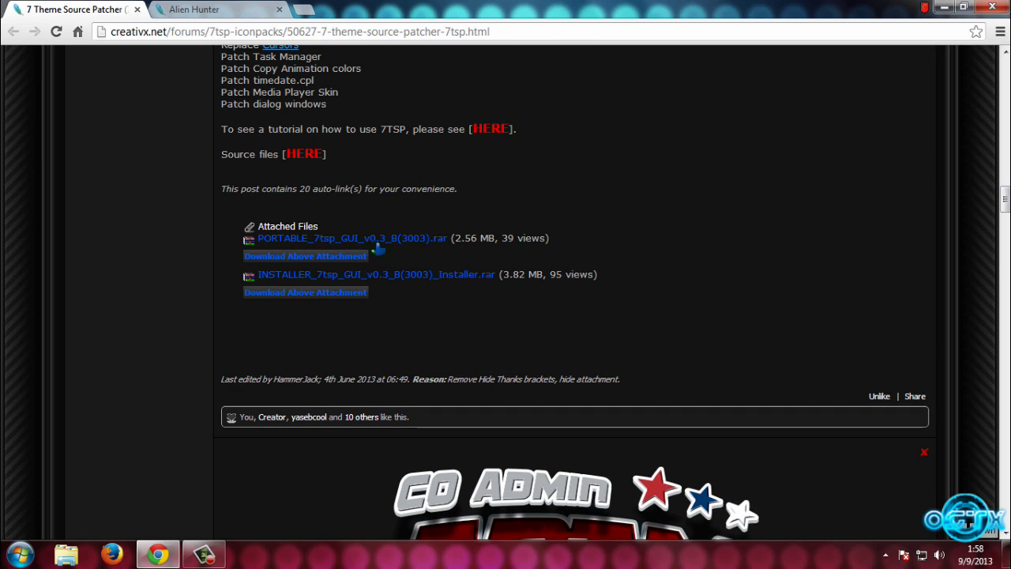
{"action": "left_click", "coordinate": [307, 155]}
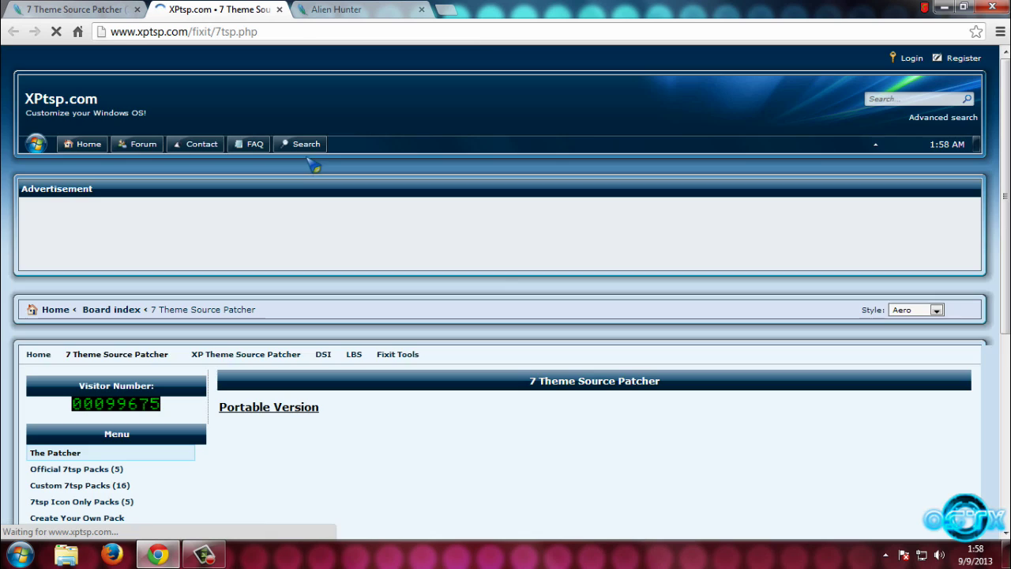
Step: Download the portable 7tsp_GUI_v0.3_B(3003).exe past the adf.ly ad, then close the ad and 7TSP tabs
{"action": "scroll", "coordinate": [313, 189], "scroll_direction": "down", "scroll_amount": 3}
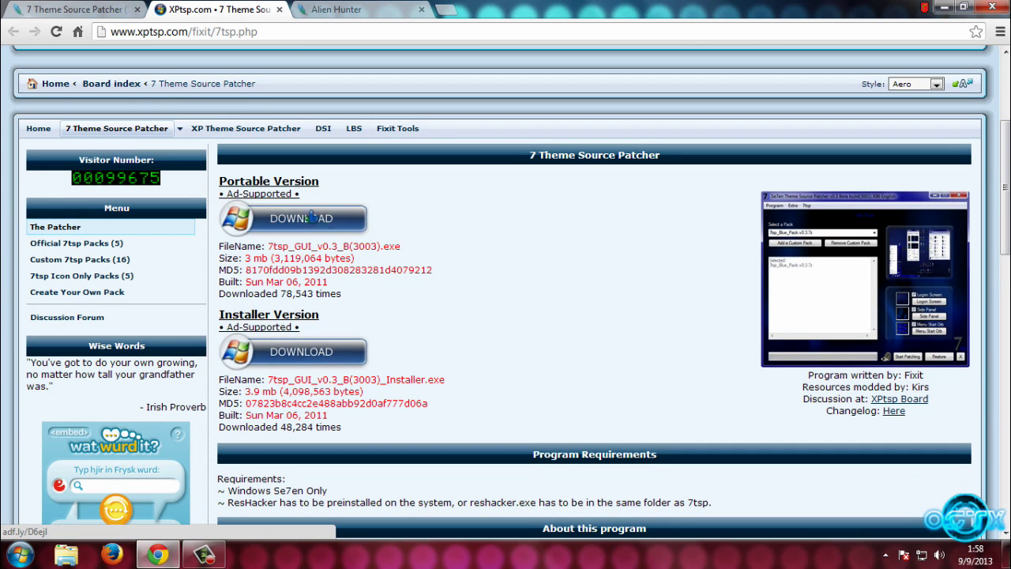
{"action": "left_click", "coordinate": [320, 227]}
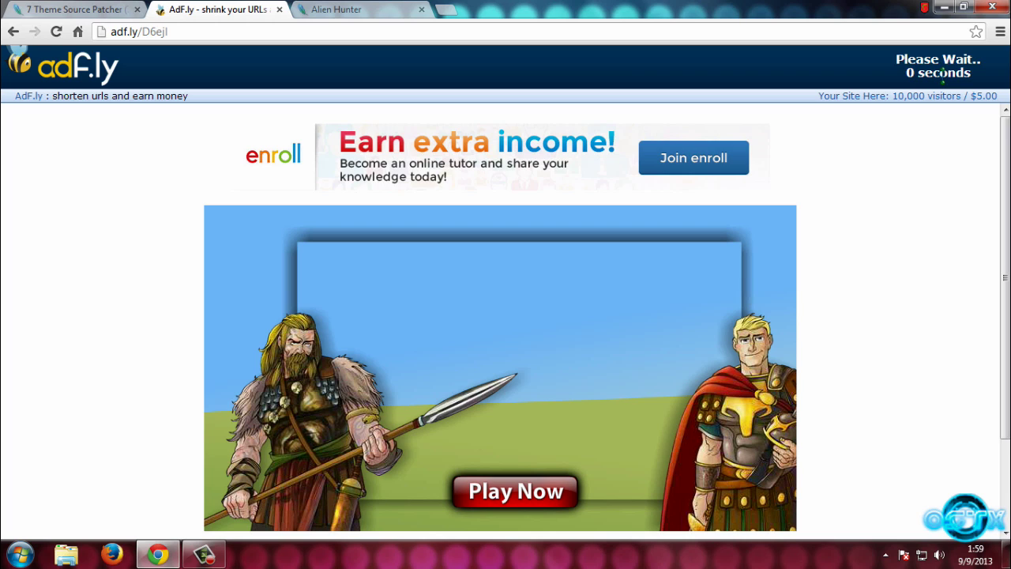
{"action": "left_click", "coordinate": [942, 69]}
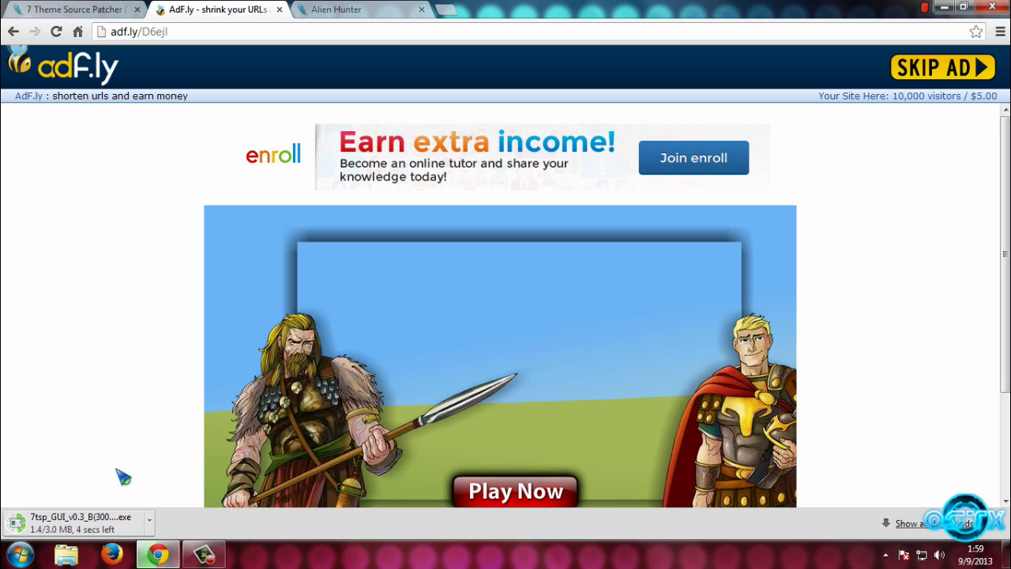
{"action": "left_click", "coordinate": [279, 10]}
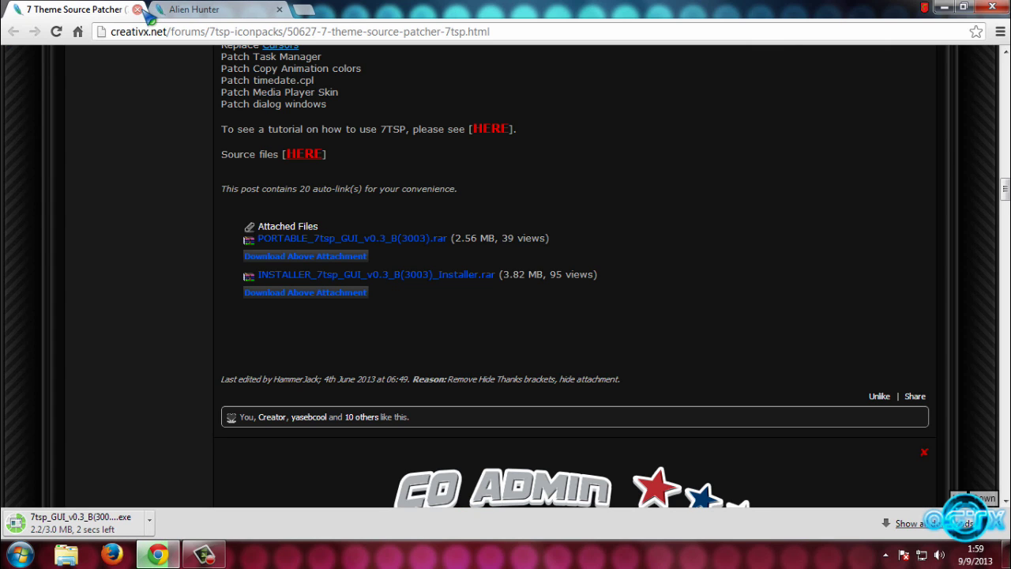
{"action": "left_click", "coordinate": [137, 10]}
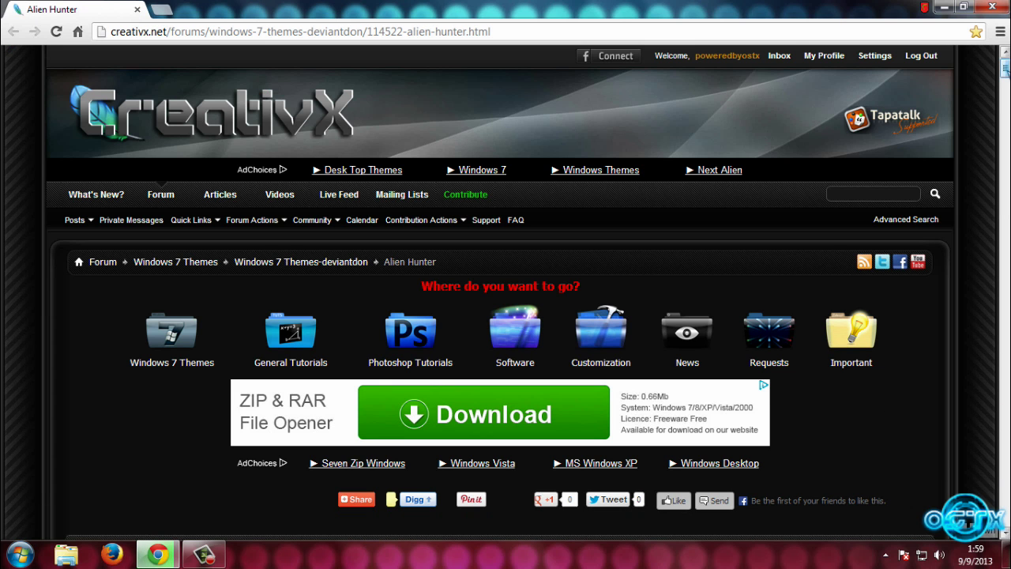
Step: Scroll the Alien Hunter thread to the alien hunter theme.zip attachment, then close Chrome
{"action": "left_click", "coordinate": [593, 36]}
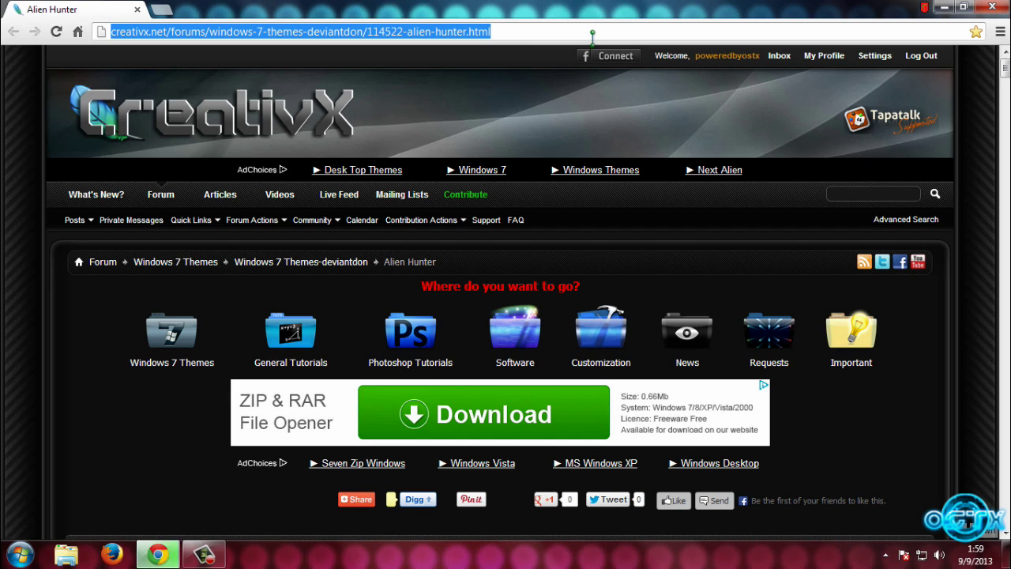
{"action": "left_click_drag", "start_coordinate": [1005, 68], "coordinate": [989, 175]}
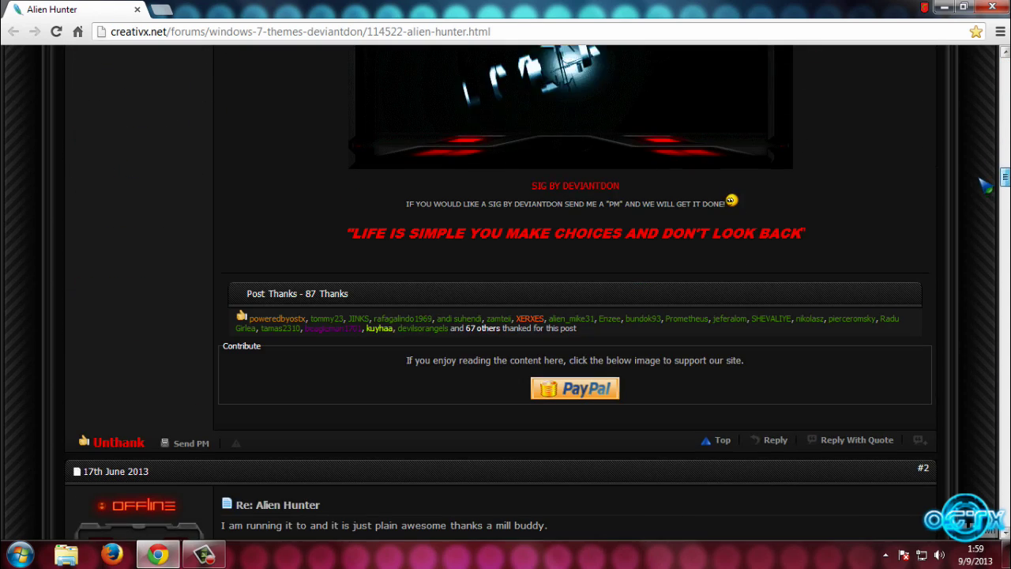
{"action": "scroll", "coordinate": [573, 526], "scroll_direction": "up", "scroll_amount": 8}
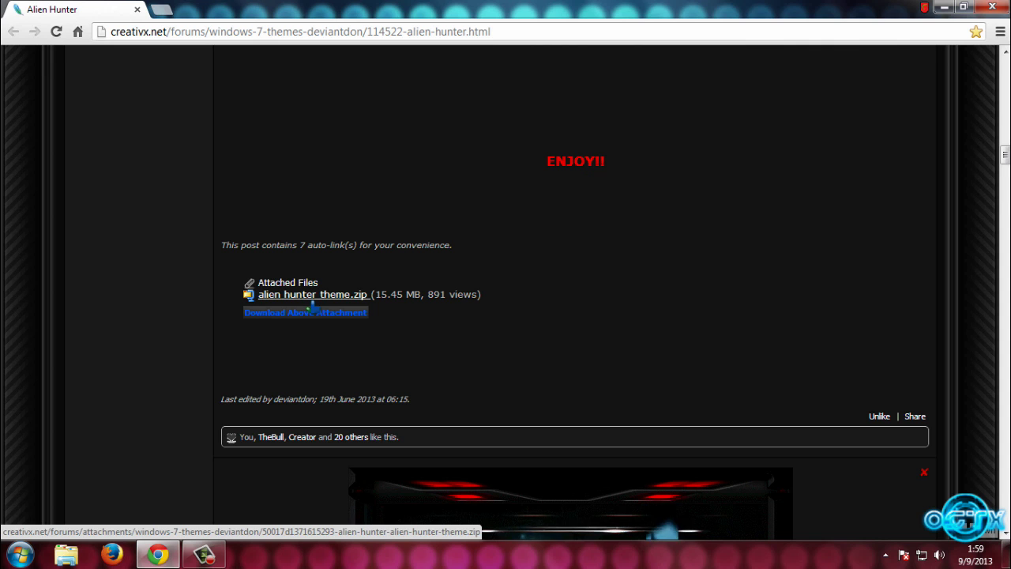
{"action": "left_click", "coordinate": [992, 7]}
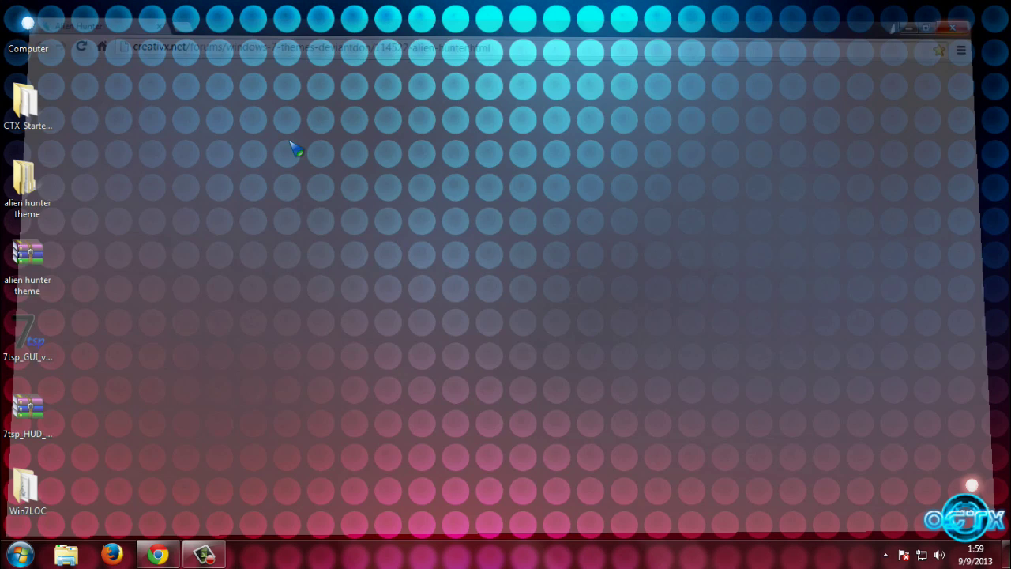
Step: Open CTX_Starter_Kit_v_1 and launch CTX_Kit_V1 past the security warning
{"action": "left_click_drag", "start_coordinate": [113, 119], "coordinate": [345, 436]}
{"action": "double_click", "coordinate": [41, 125]}
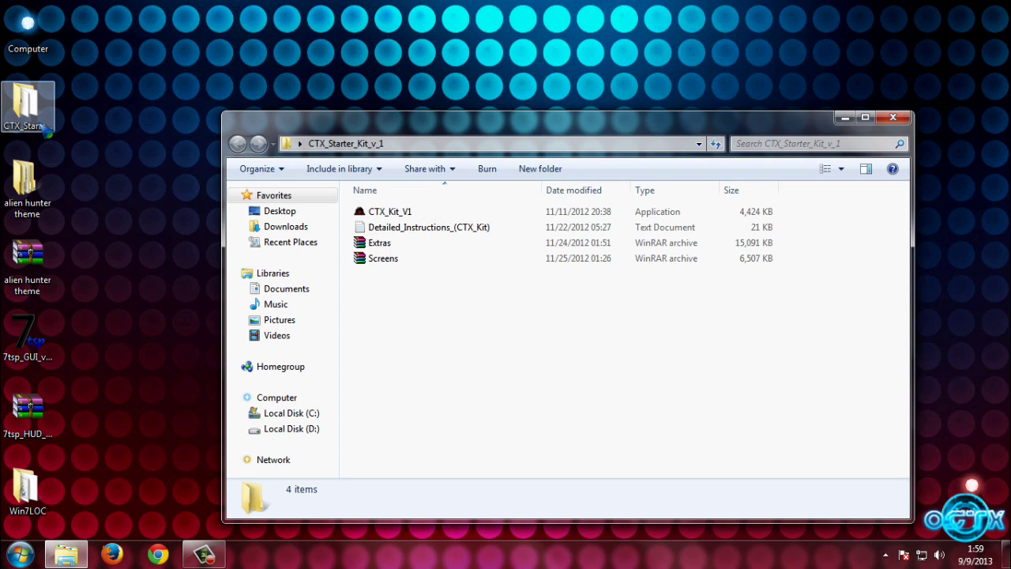
{"action": "double_click", "coordinate": [392, 213]}
{"action": "left_click", "coordinate": [545, 290]}
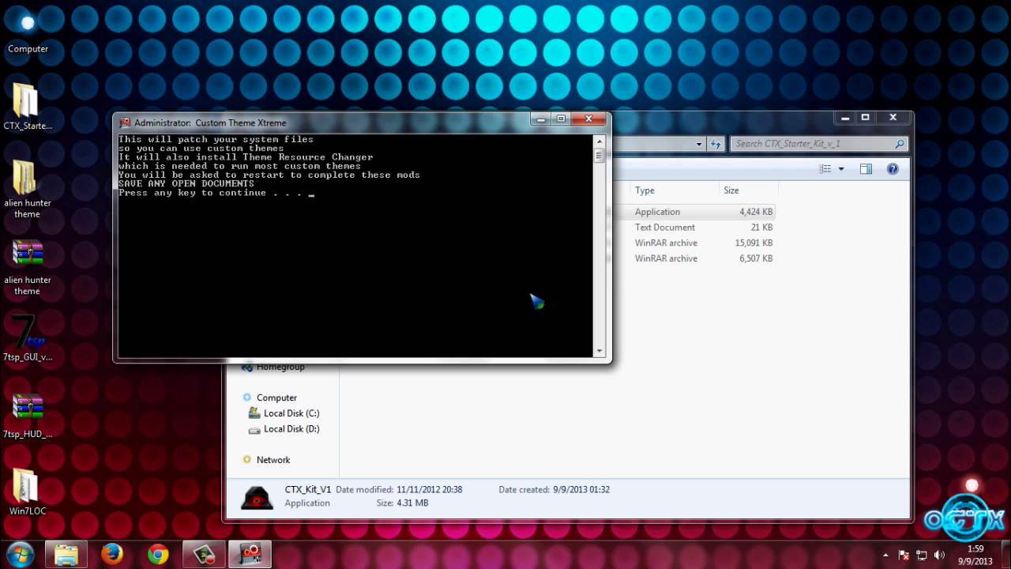
Step: Run the system-file patch, dismiss the already-installed notice, and close the restart console
{"action": "key", "text": "Return"}
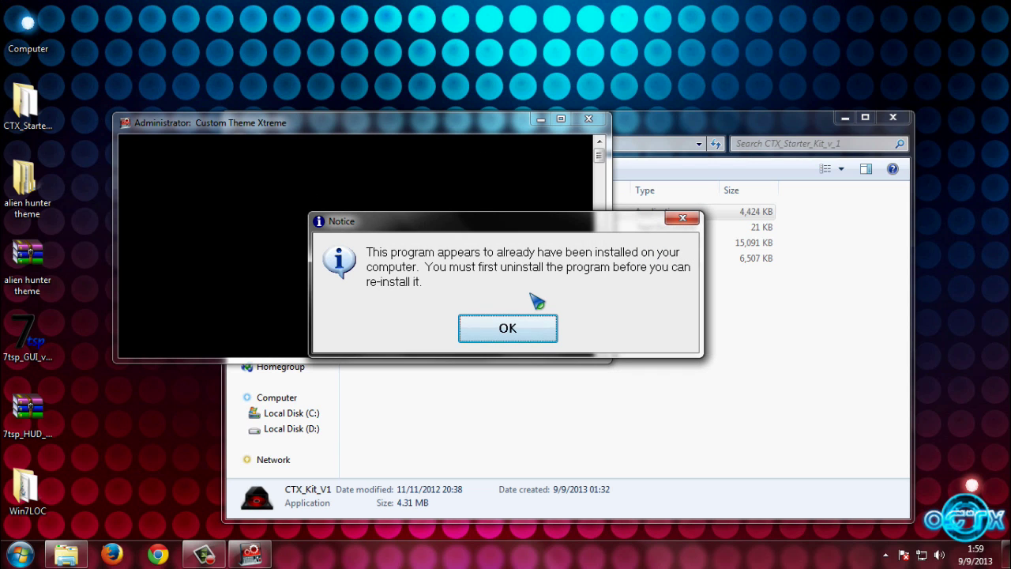
{"action": "left_click", "coordinate": [517, 326]}
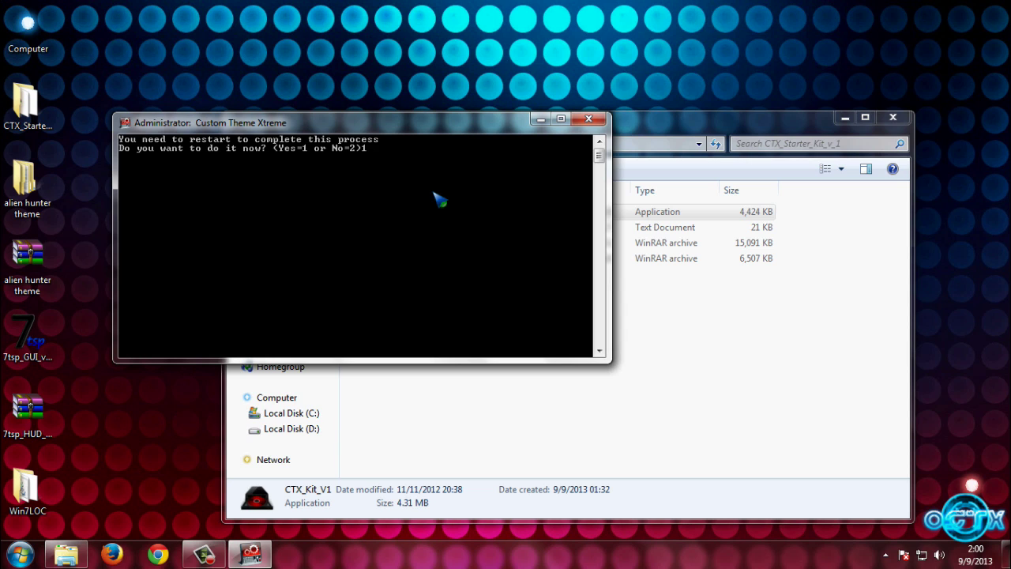
{"action": "key", "text": "BackSpace"}
{"action": "left_click", "coordinate": [588, 119]}
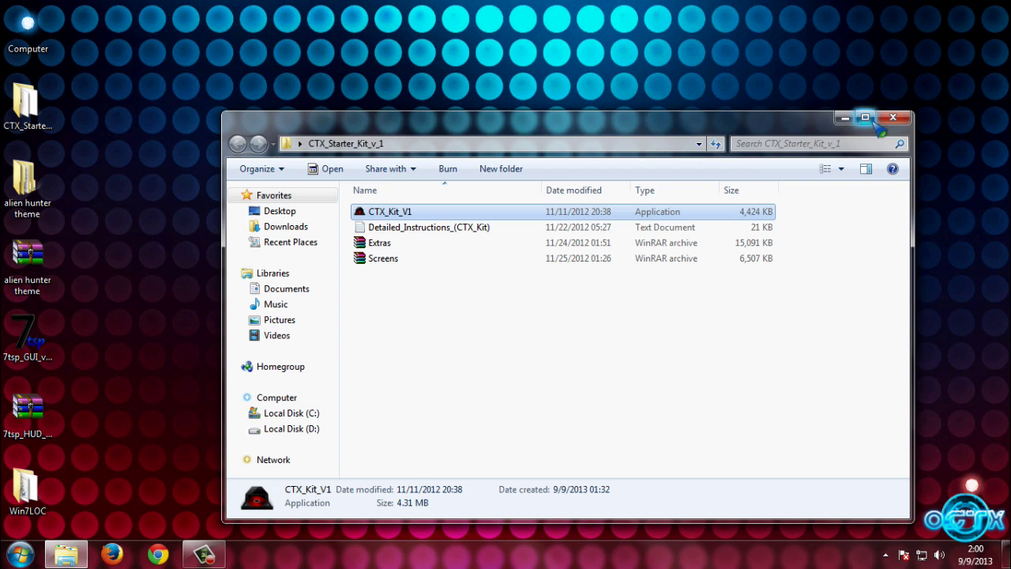
Step: Close the starter kit window and create a New folder inside the alien hunter theme subfolder
{"action": "left_click", "coordinate": [892, 118]}
{"action": "double_click", "coordinate": [26, 183]}
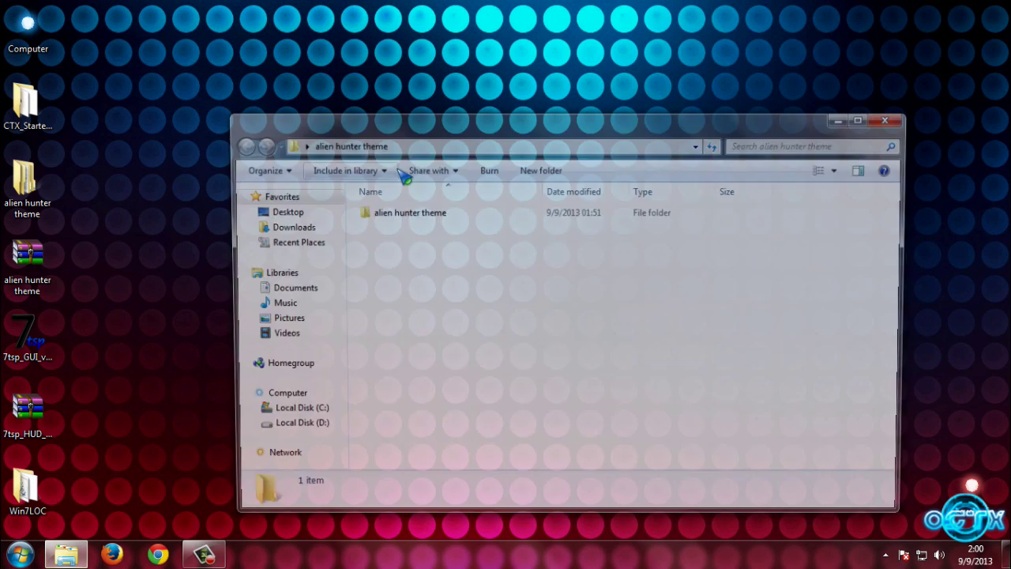
{"action": "double_click", "coordinate": [407, 212]}
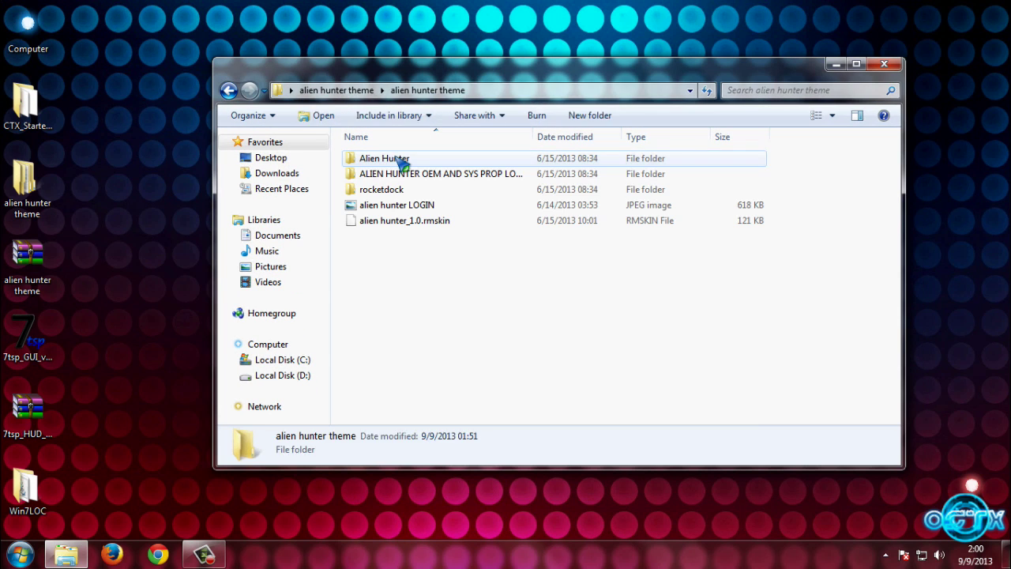
{"action": "left_click", "coordinate": [421, 207]}
{"action": "right_click", "coordinate": [428, 270]}
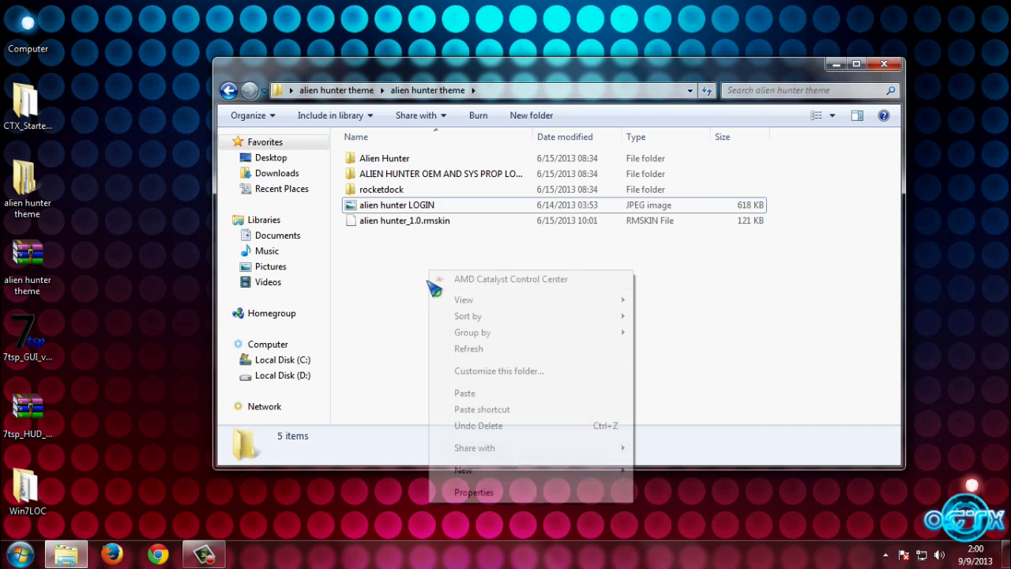
{"action": "mouse_move", "coordinate": [510, 472]}
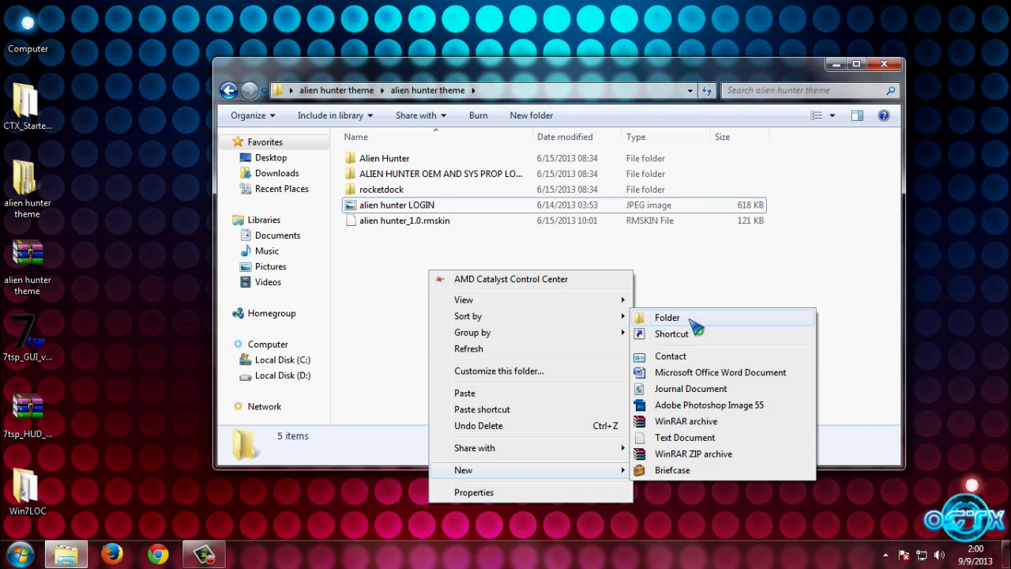
{"action": "left_click", "coordinate": [643, 318]}
Step: Move the alien hunter LOGIN image into New folder, then open the desktop Win7LOC folder
{"action": "left_click", "coordinate": [458, 227]}
{"action": "left_click_drag", "start_coordinate": [406, 224], "coordinate": [395, 197]}
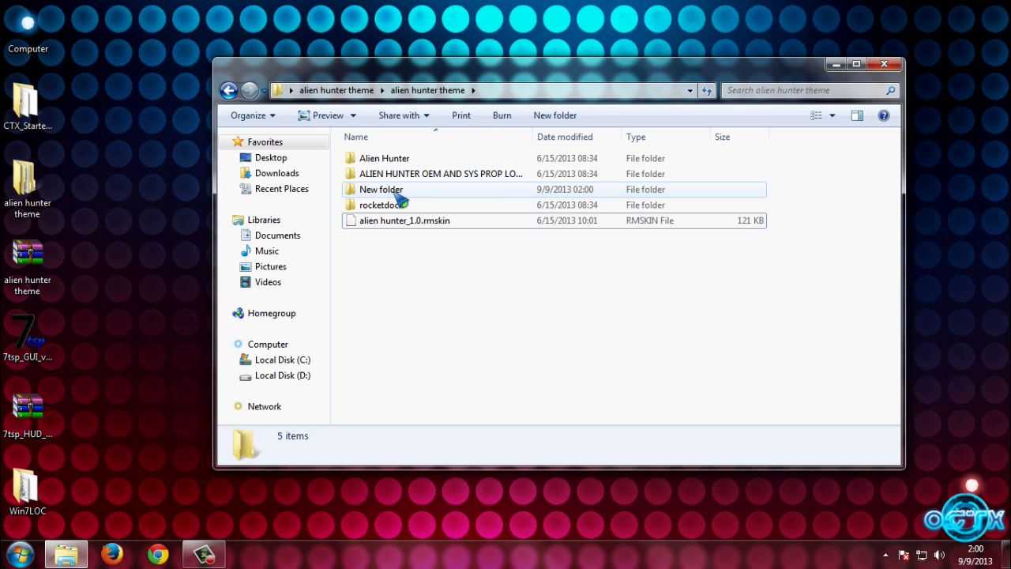
{"action": "left_click", "coordinate": [395, 197]}
{"action": "double_click", "coordinate": [27, 492]}
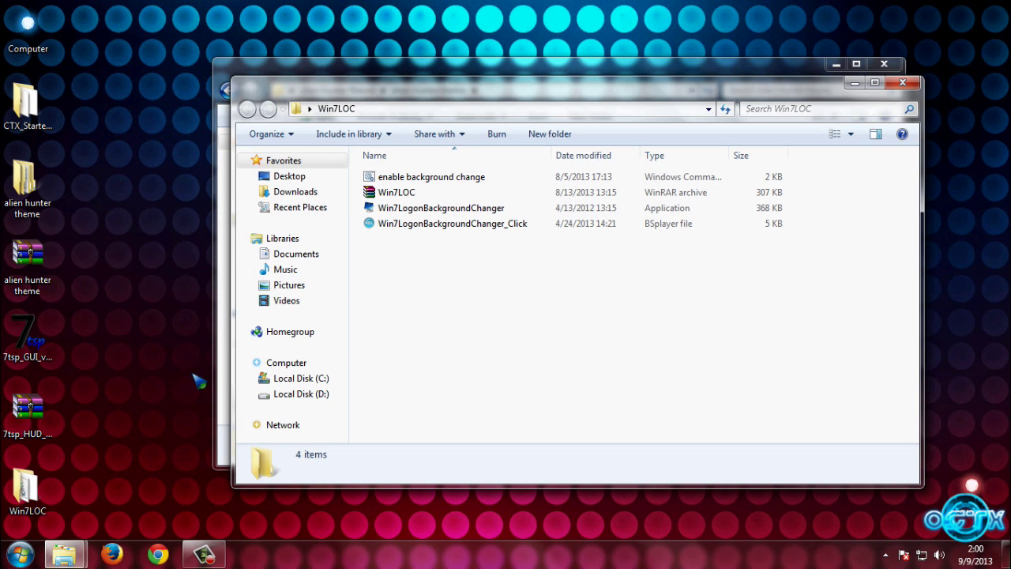
Step: Point the Logon Background Changer at alien hunter theme\New folder and apply the Alien Hunter login image
{"action": "left_click", "coordinate": [452, 210]}
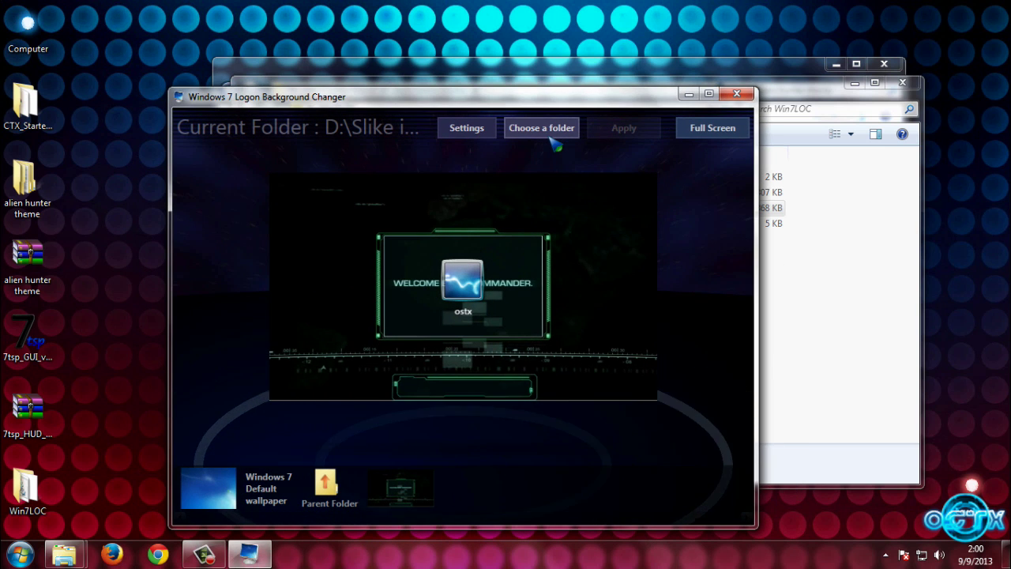
{"action": "left_click", "coordinate": [551, 134]}
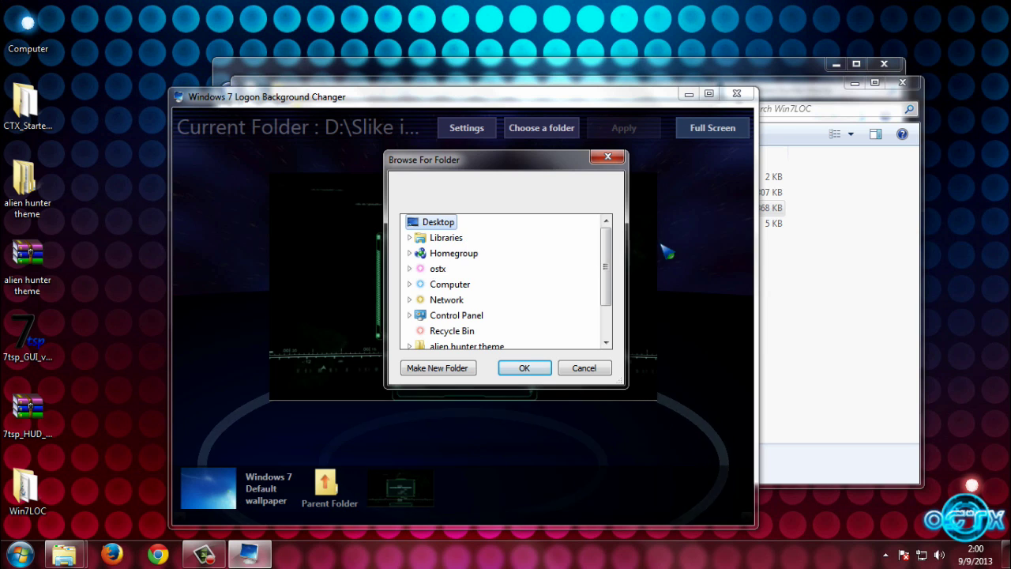
{"action": "left_click_drag", "start_coordinate": [609, 275], "coordinate": [609, 312]}
{"action": "double_click", "coordinate": [466, 299]}
{"action": "scroll", "coordinate": [605, 288], "scroll_direction": "down", "scroll_amount": 2}
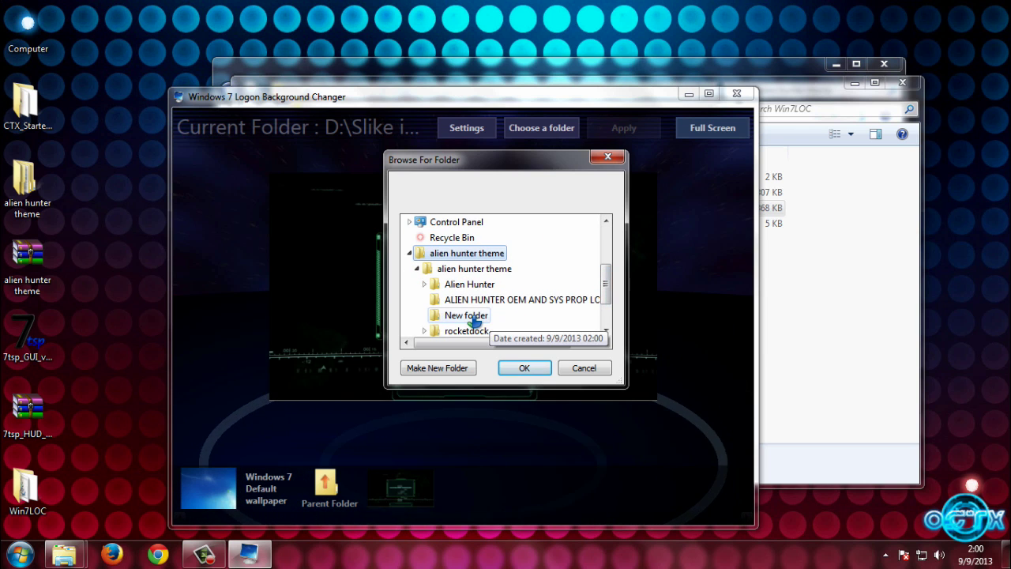
{"action": "left_click", "coordinate": [473, 318]}
{"action": "left_click", "coordinate": [525, 369]}
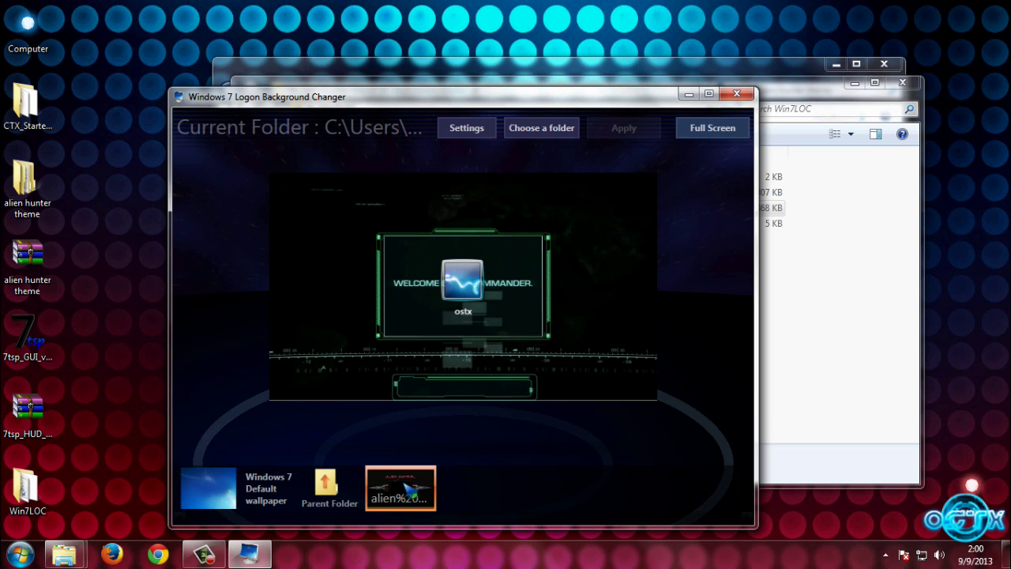
{"action": "left_click", "coordinate": [400, 487]}
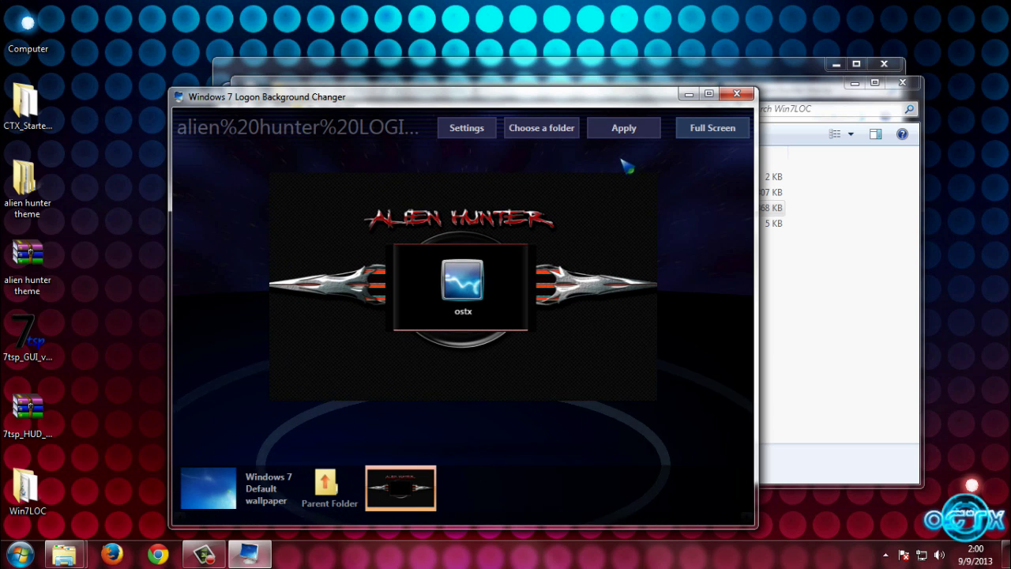
{"action": "left_click", "coordinate": [630, 131]}
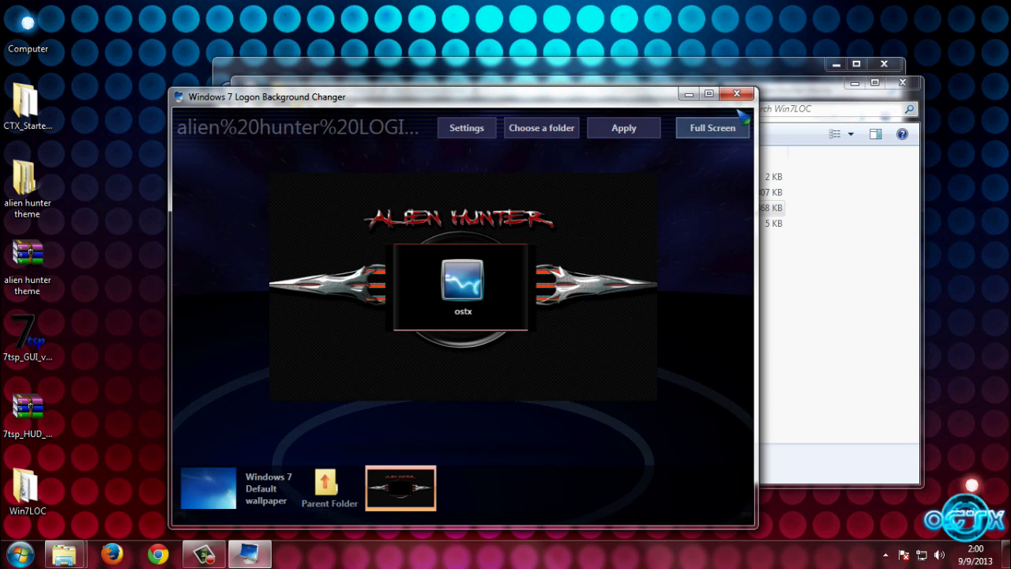
Step: Close the changer and Win7LOC window, then copy the Alien Hunter folder and theme file
{"action": "left_click", "coordinate": [738, 95]}
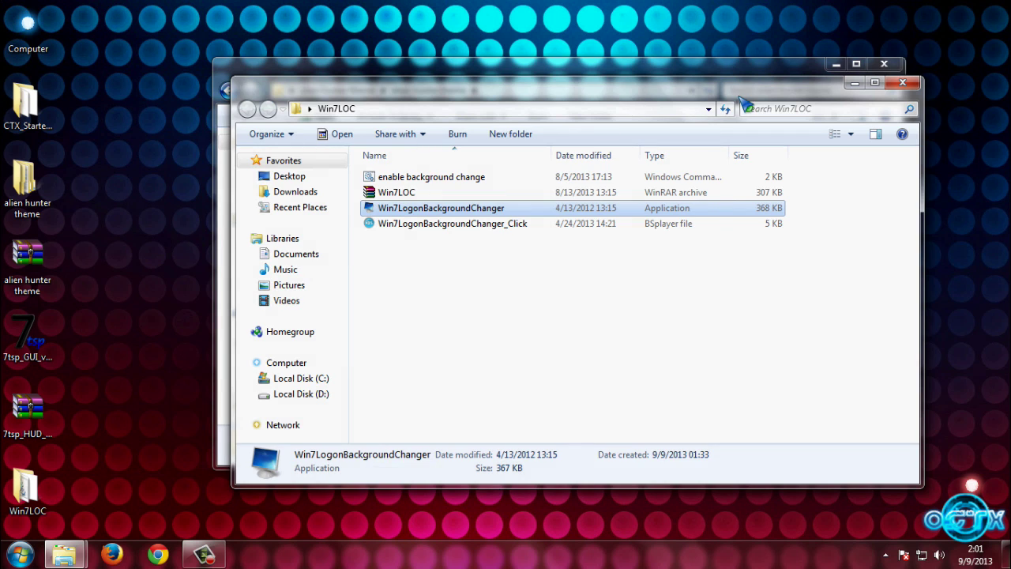
{"action": "left_click", "coordinate": [901, 84]}
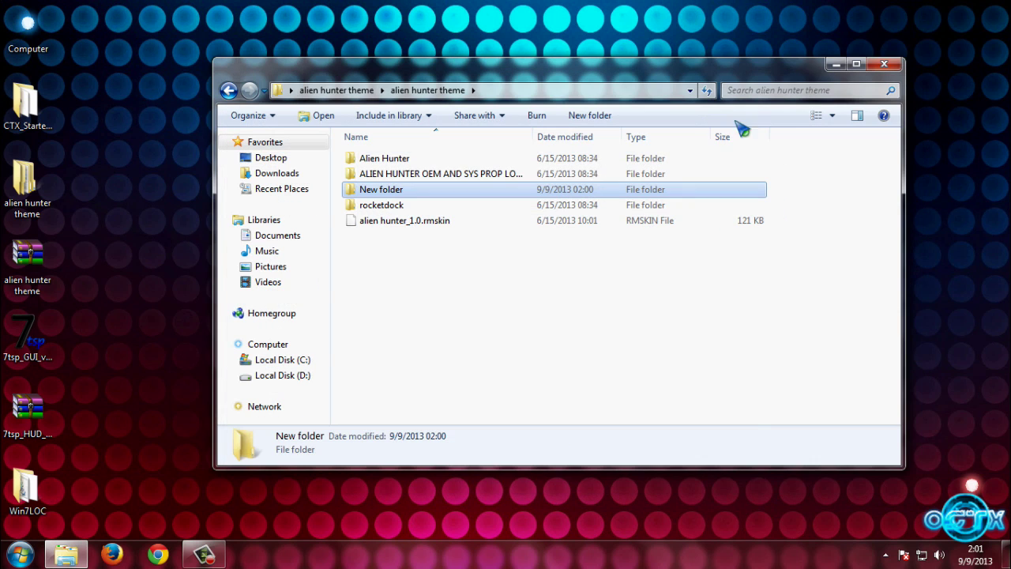
{"action": "left_click", "coordinate": [396, 161]}
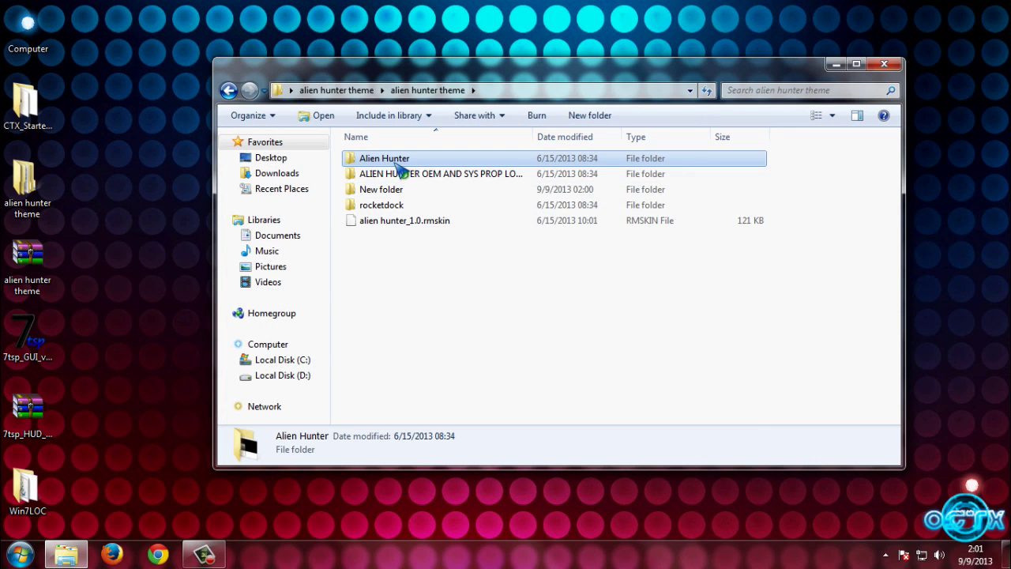
{"action": "double_click", "coordinate": [400, 161]}
{"action": "left_click", "coordinate": [388, 160]}
{"action": "left_click", "coordinate": [384, 174], "text": "shift"}
{"action": "right_click", "coordinate": [381, 164]}
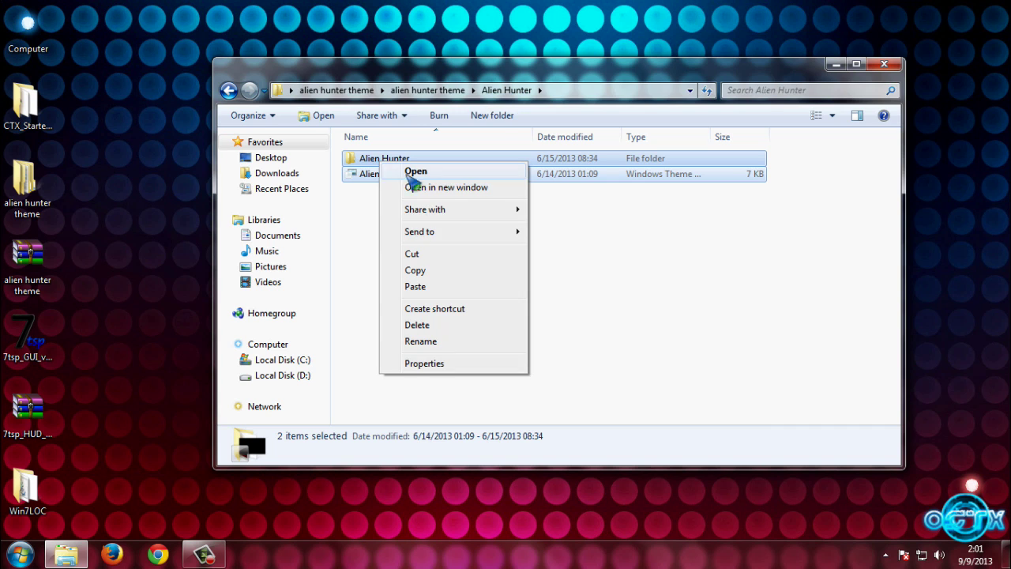
{"action": "left_click", "coordinate": [445, 272]}
Step: Paste both items into C:\Windows\Resources\Themes, merging the folder and replacing the existing theme file
{"action": "left_click", "coordinate": [854, 65]}
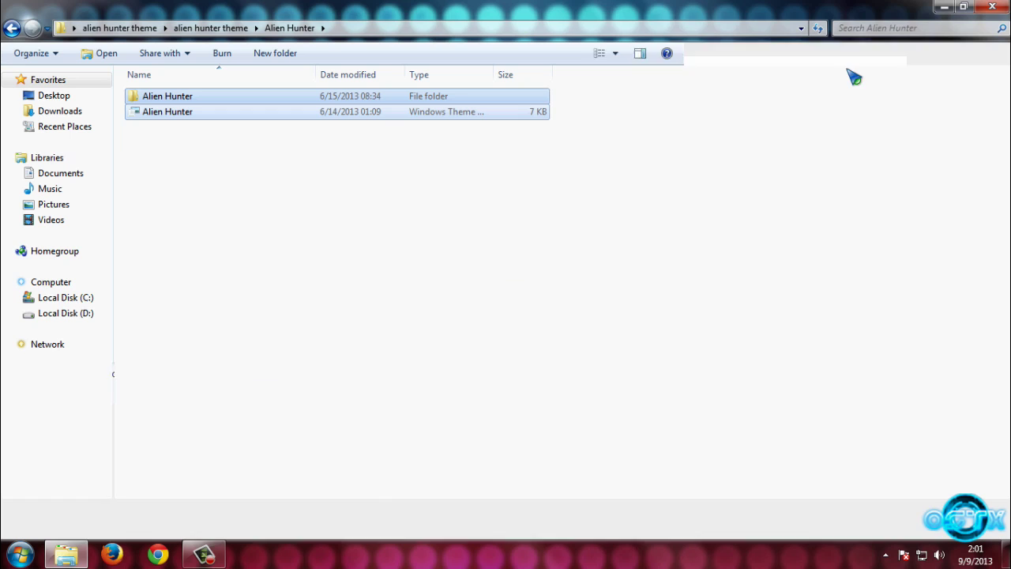
{"action": "left_click", "coordinate": [57, 298]}
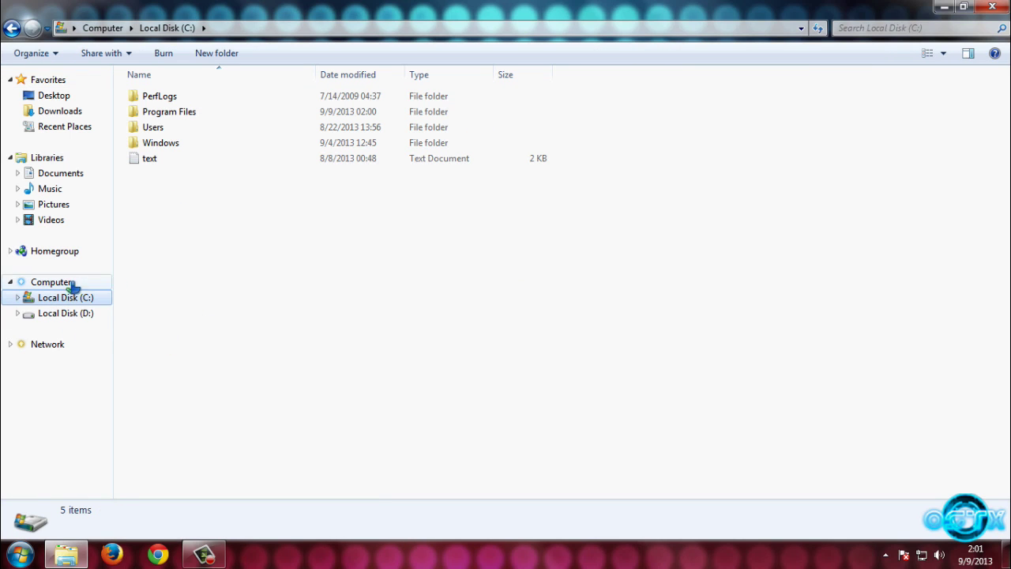
{"action": "double_click", "coordinate": [212, 145]}
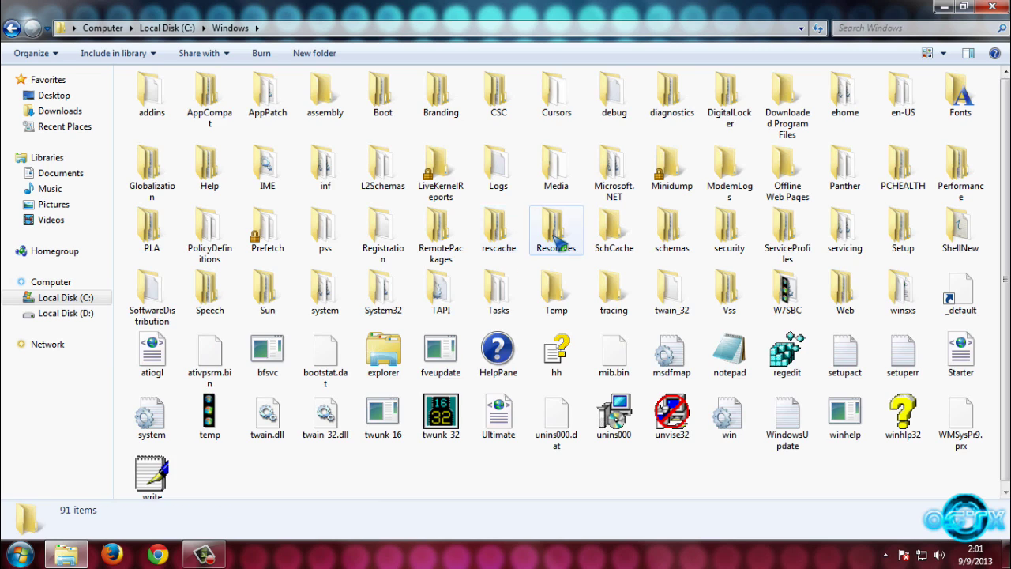
{"action": "double_click", "coordinate": [557, 241]}
{"action": "double_click", "coordinate": [151, 130]}
{"action": "right_click", "coordinate": [801, 225]}
{"action": "left_click", "coordinate": [835, 348]}
{"action": "left_click", "coordinate": [480, 417]}
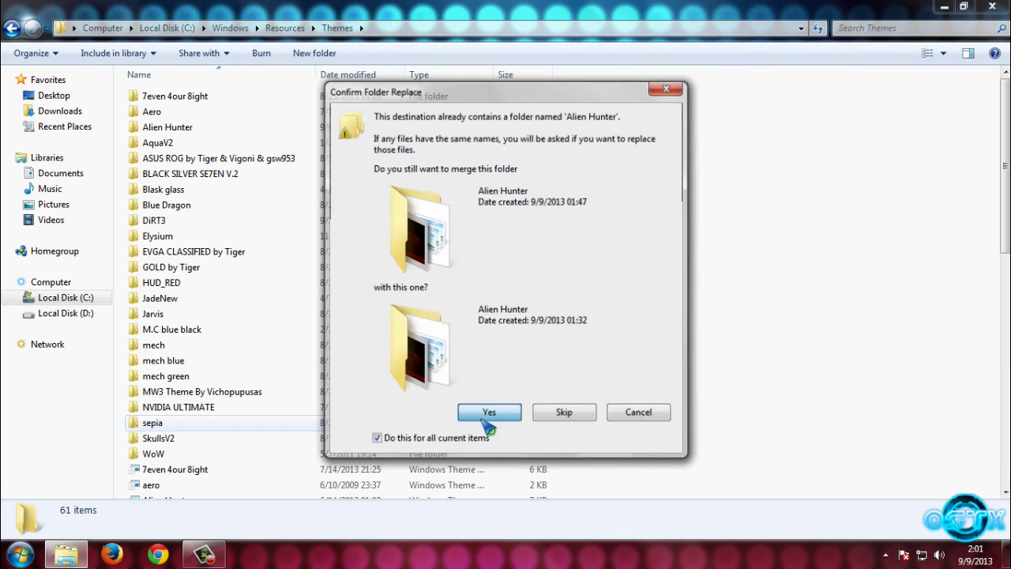
{"action": "left_click", "coordinate": [527, 248]}
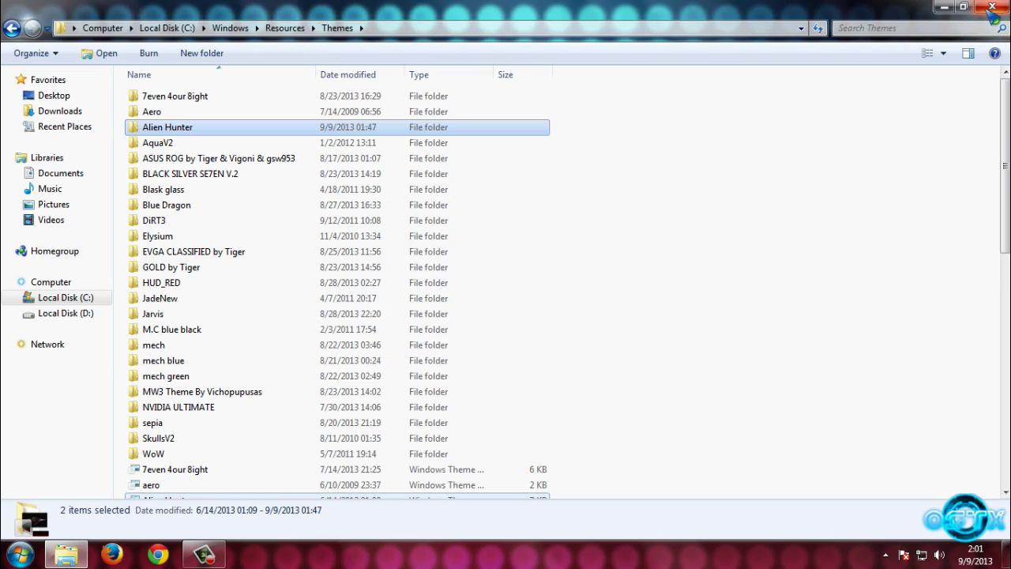
Step: Show the desktop and open the Personalization settings
{"action": "key", "text": "super+d"}
{"action": "right_click", "coordinate": [585, 142]}
{"action": "left_click", "coordinate": [636, 336]}
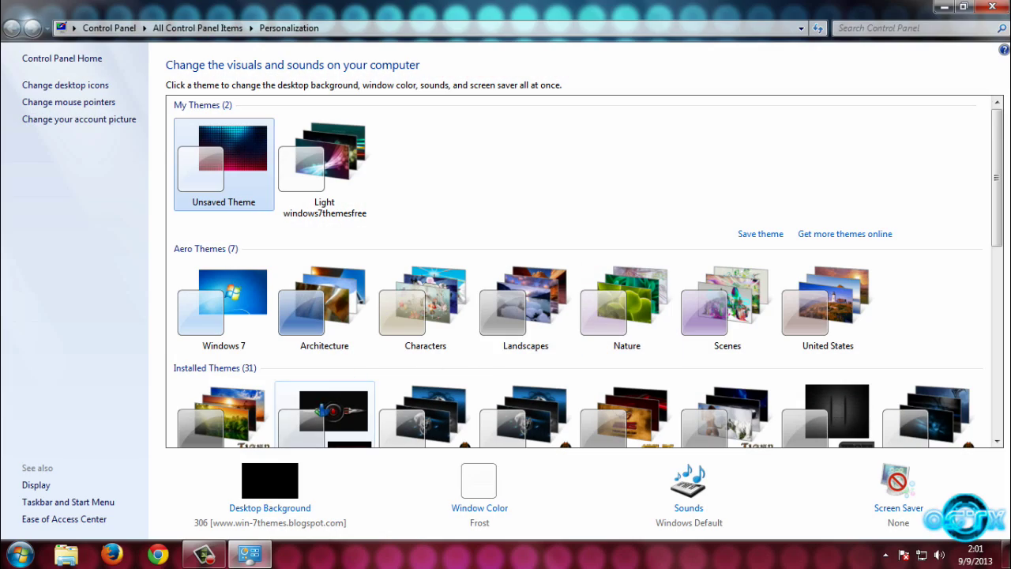
Step: Apply the Alien Hunter theme, close Personalization, and refresh the desktop
{"action": "left_click", "coordinate": [324, 412]}
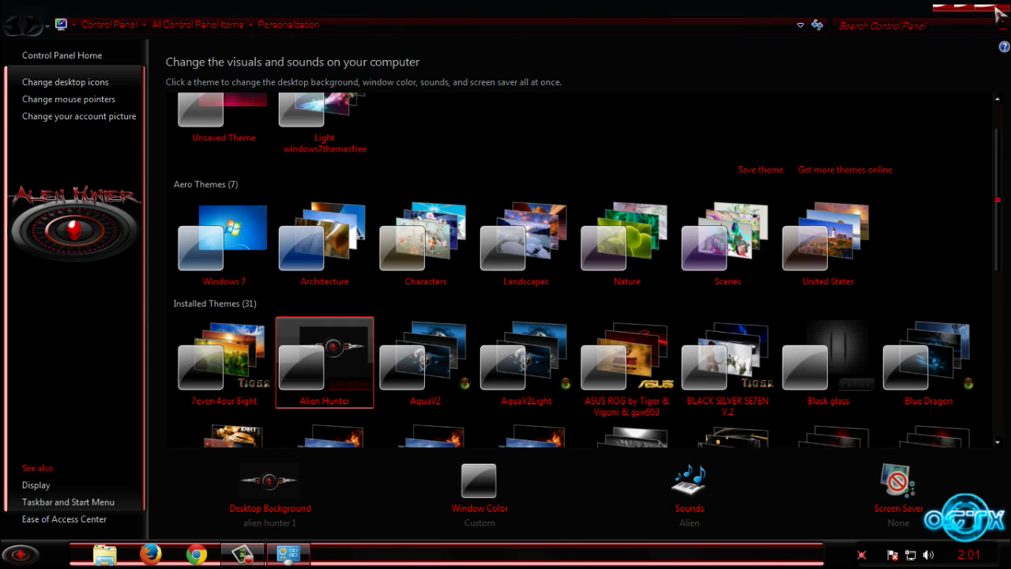
{"action": "left_click", "coordinate": [1000, 15]}
{"action": "right_click", "coordinate": [248, 119]}
{"action": "left_click", "coordinate": [289, 169]}
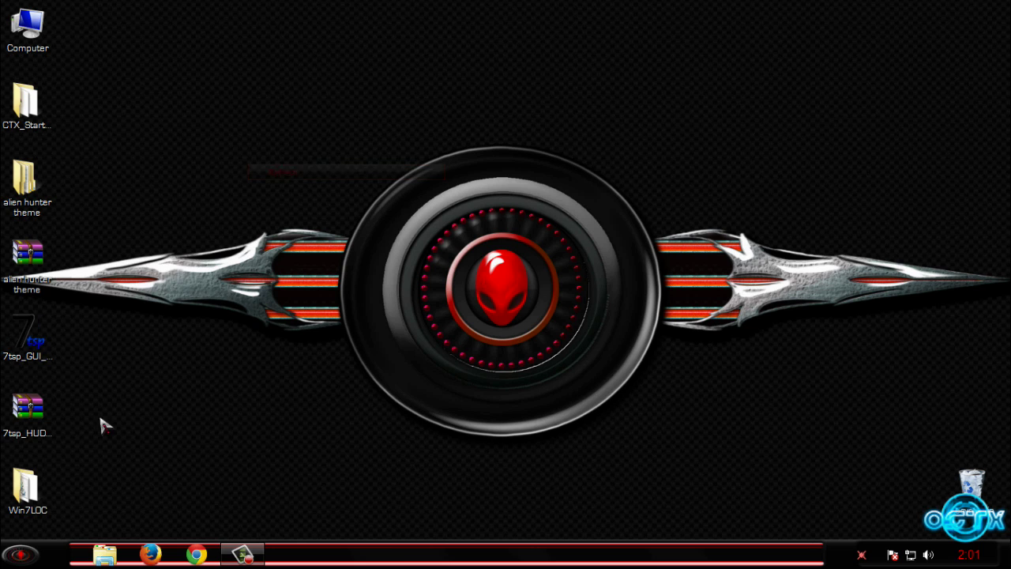
Step: Open Computer from the Start menu, refresh the drive listing, and close it
{"action": "left_click", "coordinate": [24, 563]}
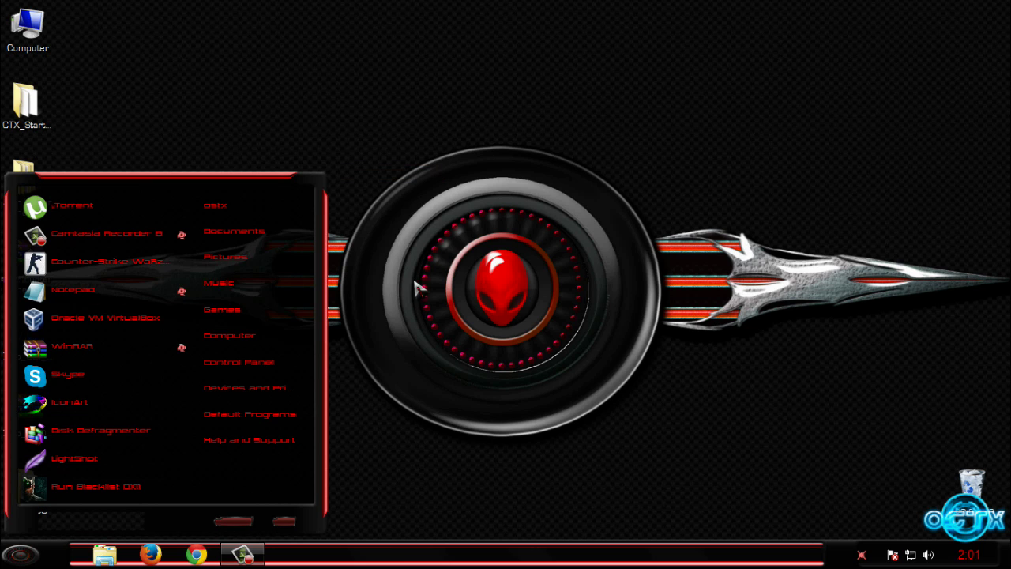
{"action": "left_click", "coordinate": [237, 335]}
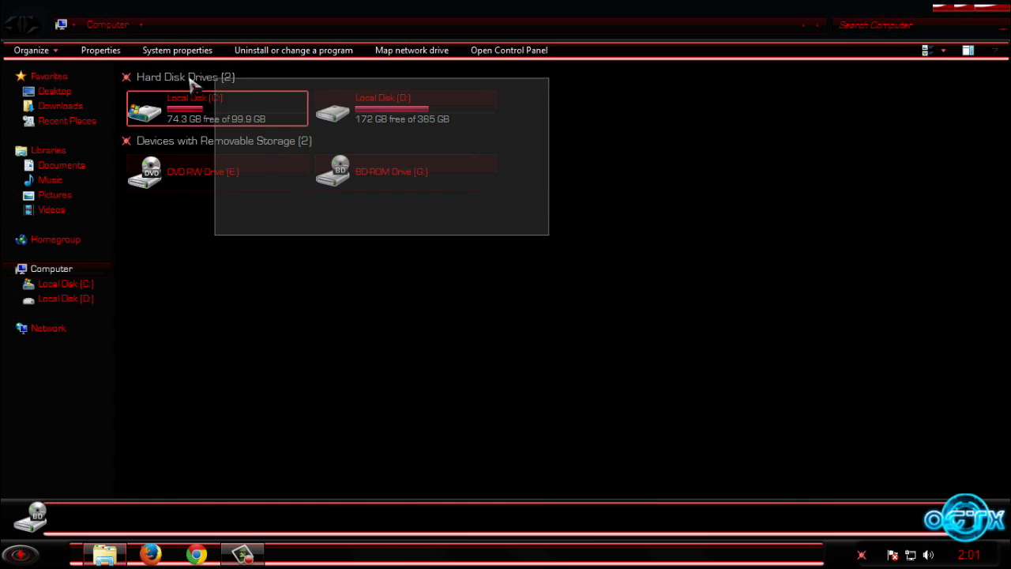
{"action": "right_click", "coordinate": [413, 278]}
{"action": "left_click", "coordinate": [474, 328]}
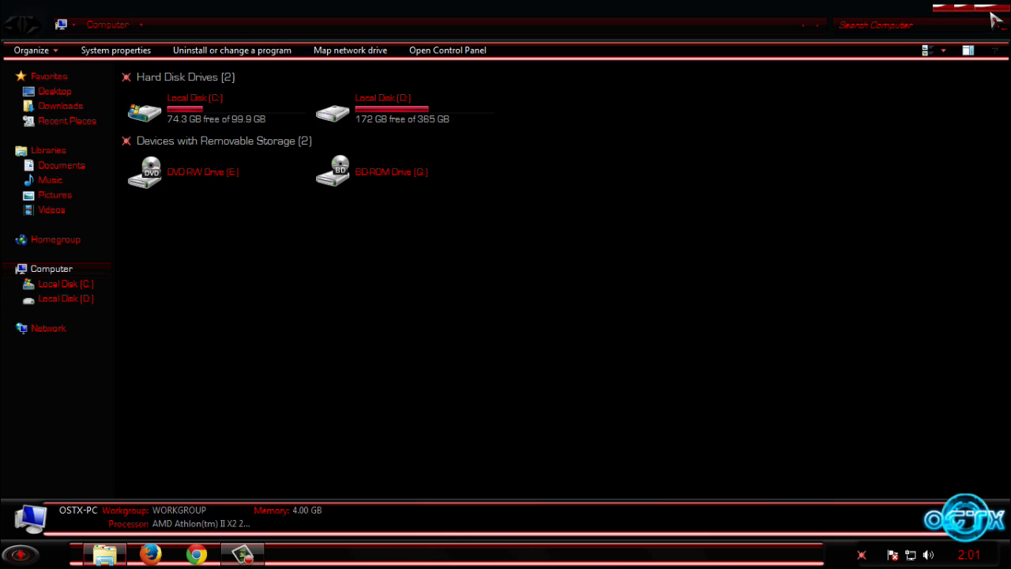
{"action": "left_click", "coordinate": [992, 17]}
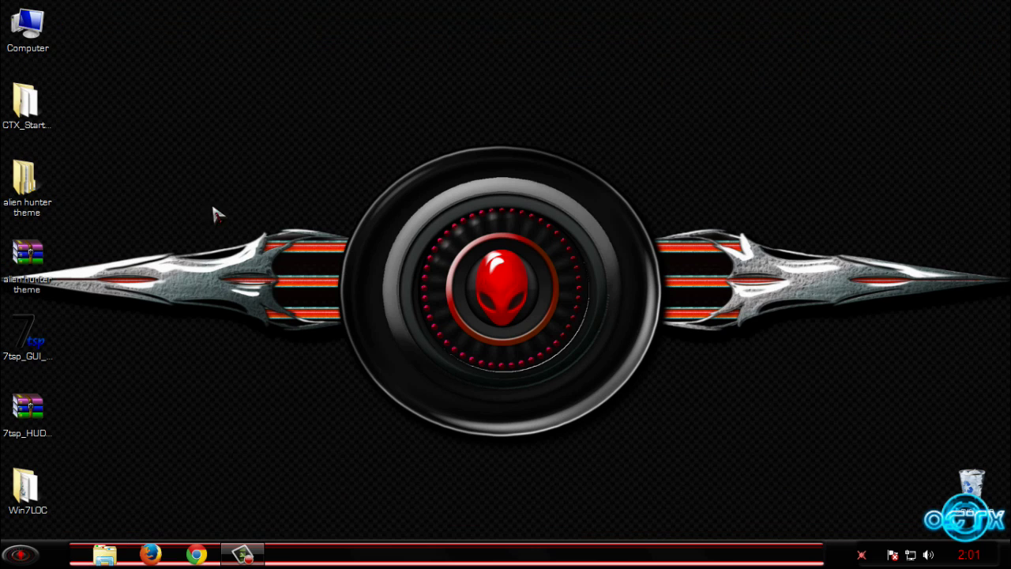
Step: Copy the Alien Hunter skin folder from the alien hunter theme's rocketdock folder
{"action": "double_click", "coordinate": [45, 205]}
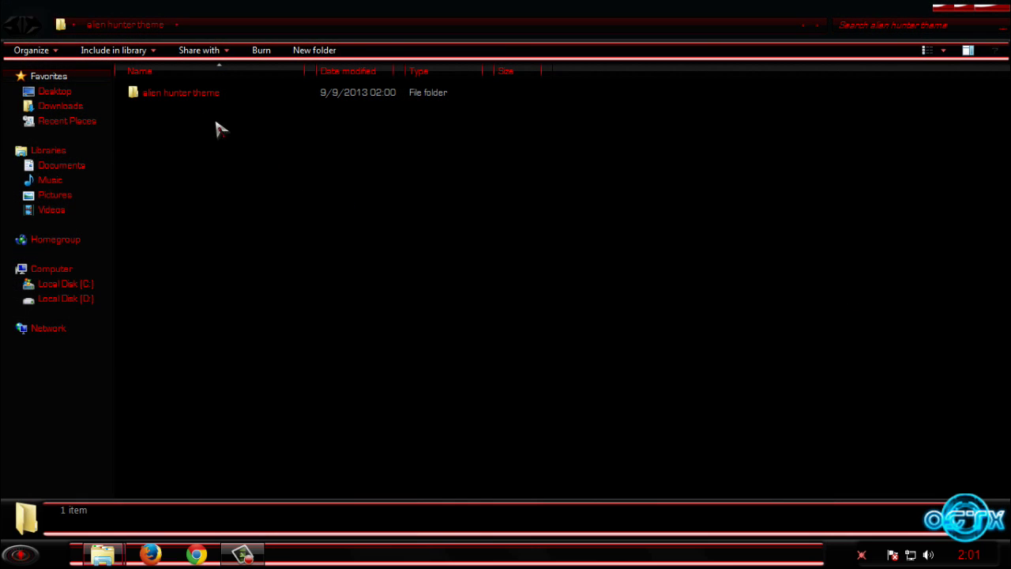
{"action": "double_click", "coordinate": [176, 94]}
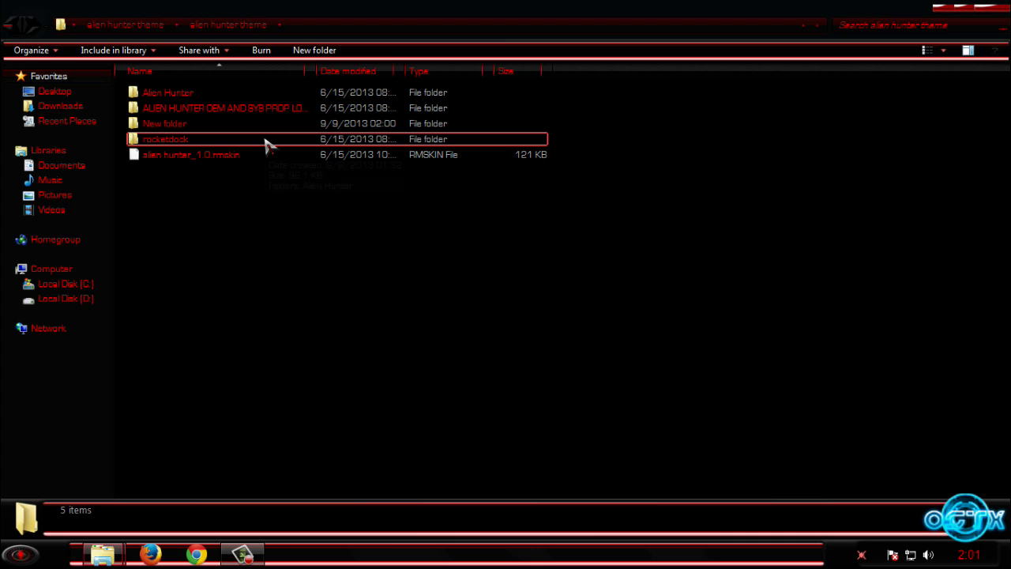
{"action": "double_click", "coordinate": [266, 144]}
{"action": "double_click", "coordinate": [176, 96]}
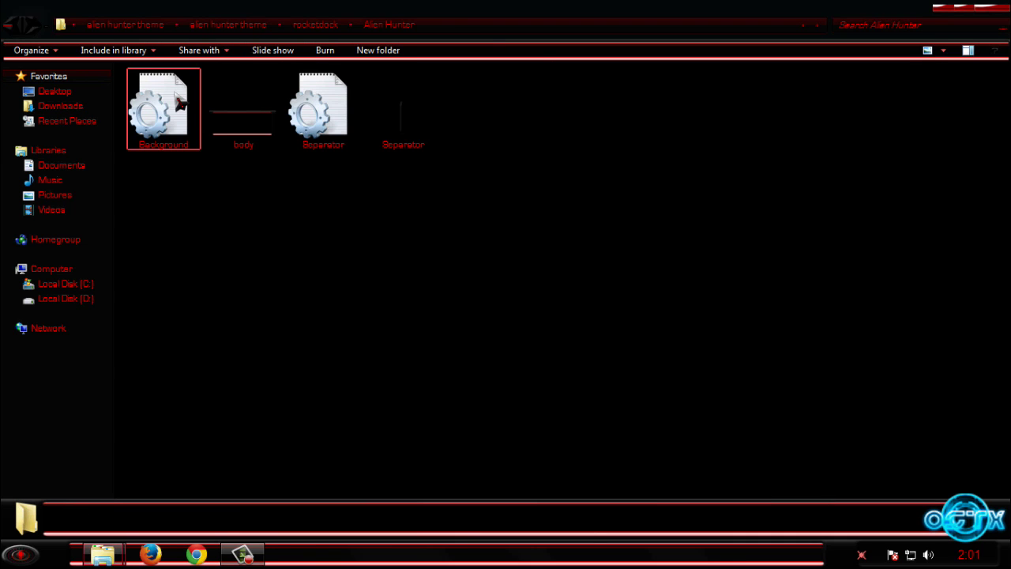
{"action": "left_click", "coordinate": [14, 26]}
{"action": "right_click", "coordinate": [159, 92]}
{"action": "left_click", "coordinate": [212, 250]}
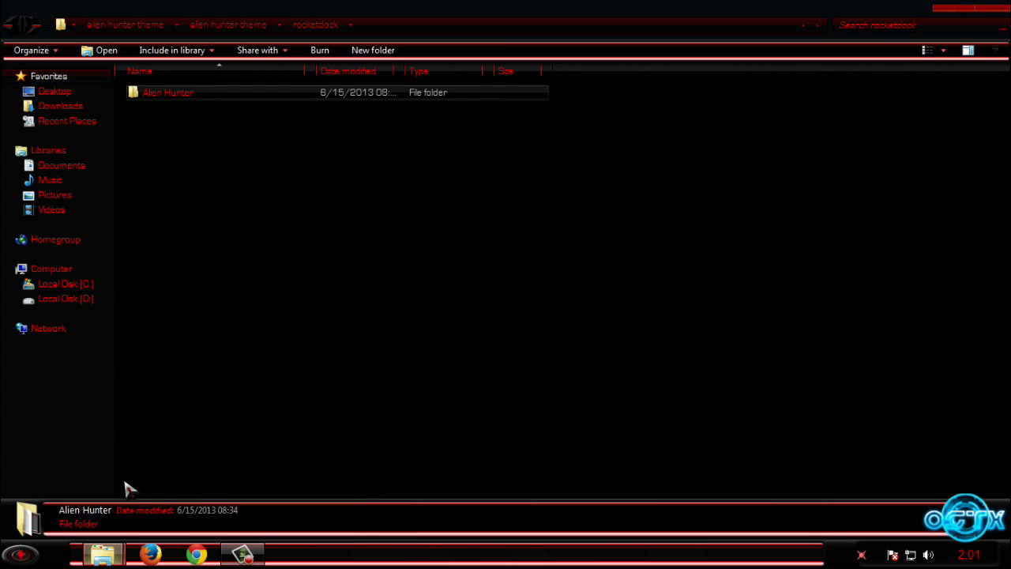
Step: Paste it into RocketDock's Skins folder, merging and replacing the existing Alien Hunter skin files
{"action": "mouse_move", "coordinate": [104, 545]}
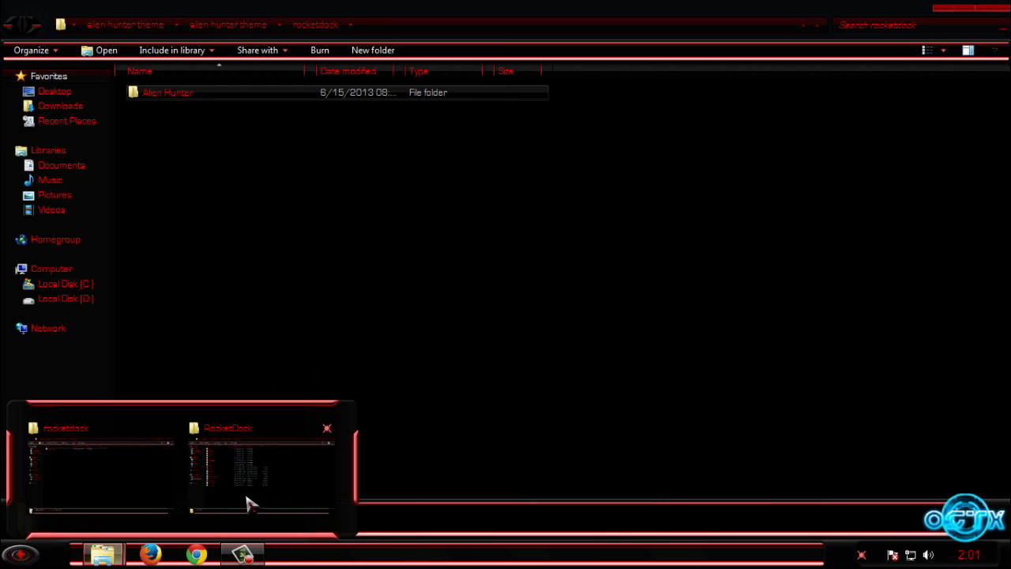
{"action": "left_click", "coordinate": [277, 480]}
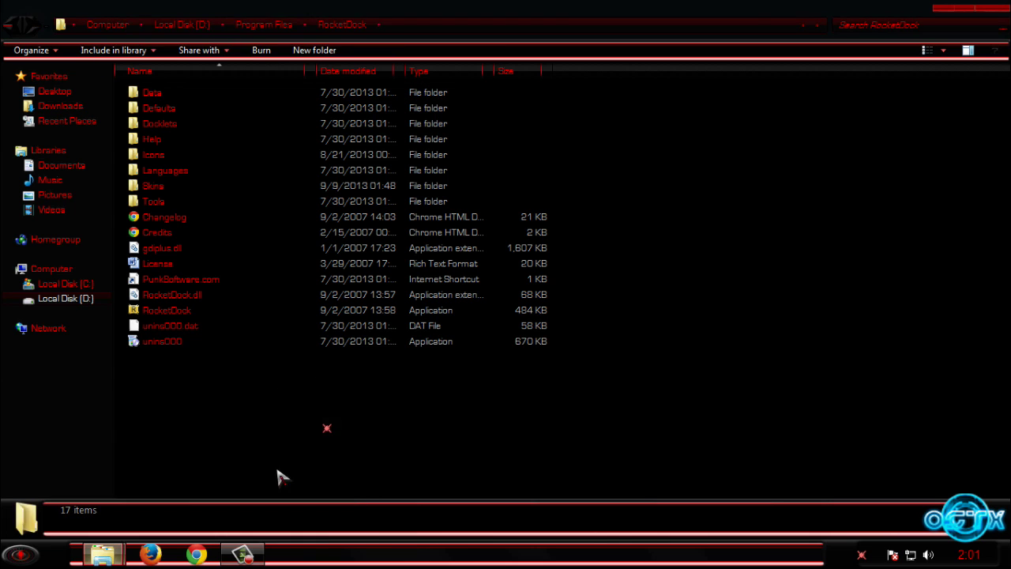
{"action": "double_click", "coordinate": [155, 194]}
{"action": "right_click", "coordinate": [767, 187]}
{"action": "left_click", "coordinate": [794, 271]}
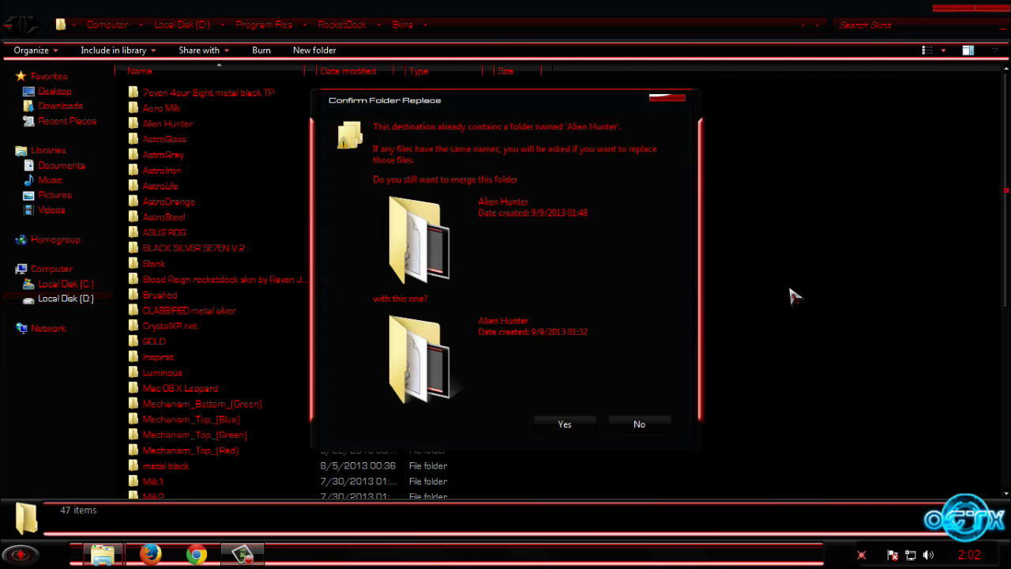
{"action": "left_click", "coordinate": [564, 424]}
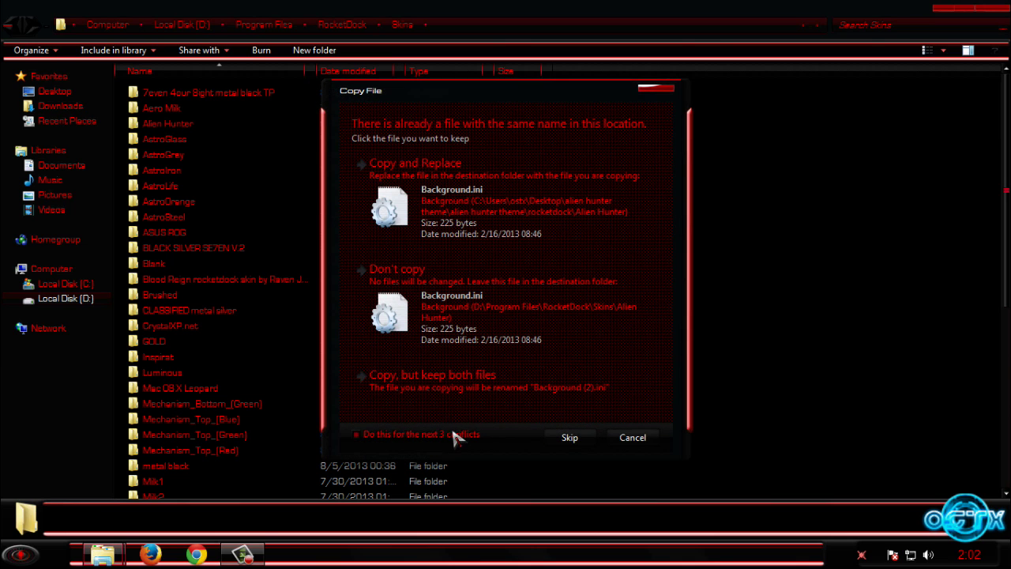
{"action": "left_click", "coordinate": [564, 226]}
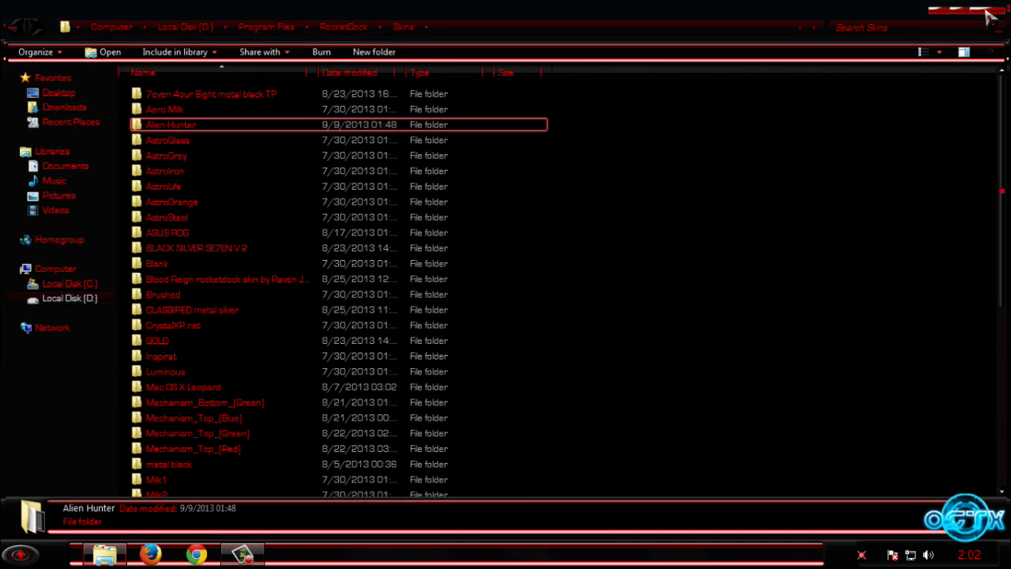
Step: Return to the alien hunter theme folder, minimize it, and bring up RocketDock's dock options
{"action": "key", "text": "alt+Left"}
{"action": "left_click", "coordinate": [14, 26]}
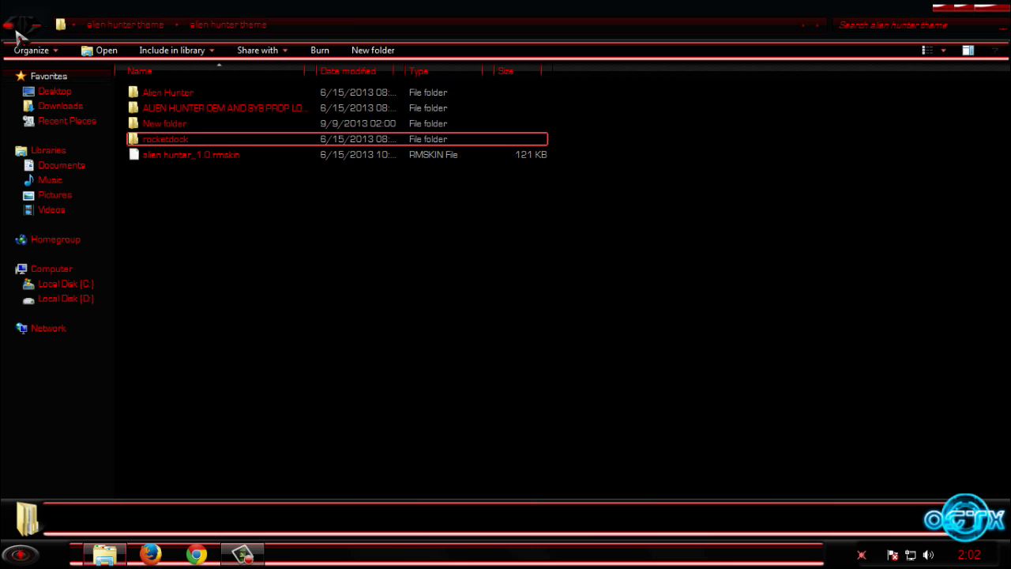
{"action": "left_click", "coordinate": [945, 13]}
{"action": "right_click", "coordinate": [431, 120]}
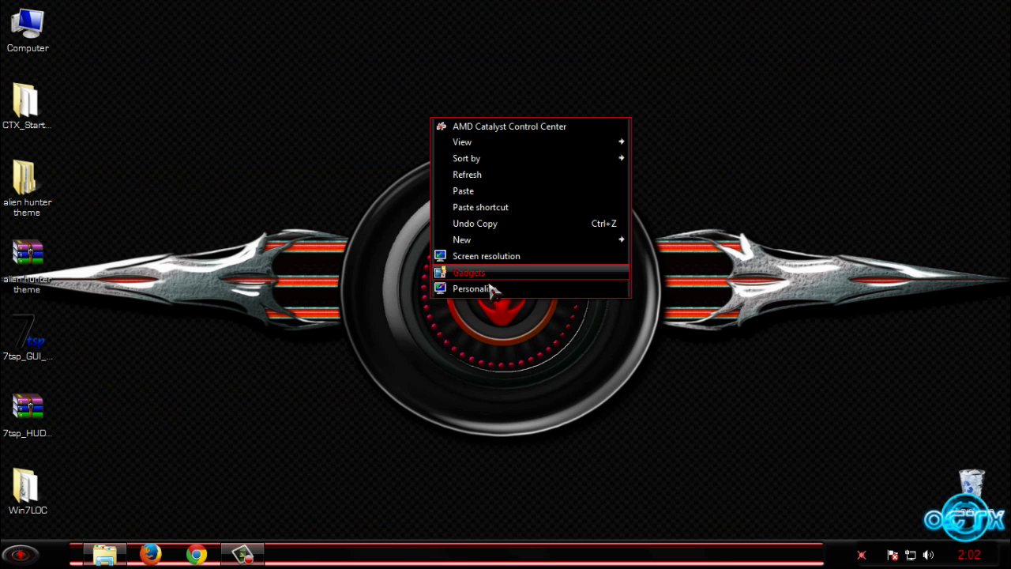
{"action": "left_click", "coordinate": [355, 20]}
{"action": "mouse_move", "coordinate": [575, 7]}
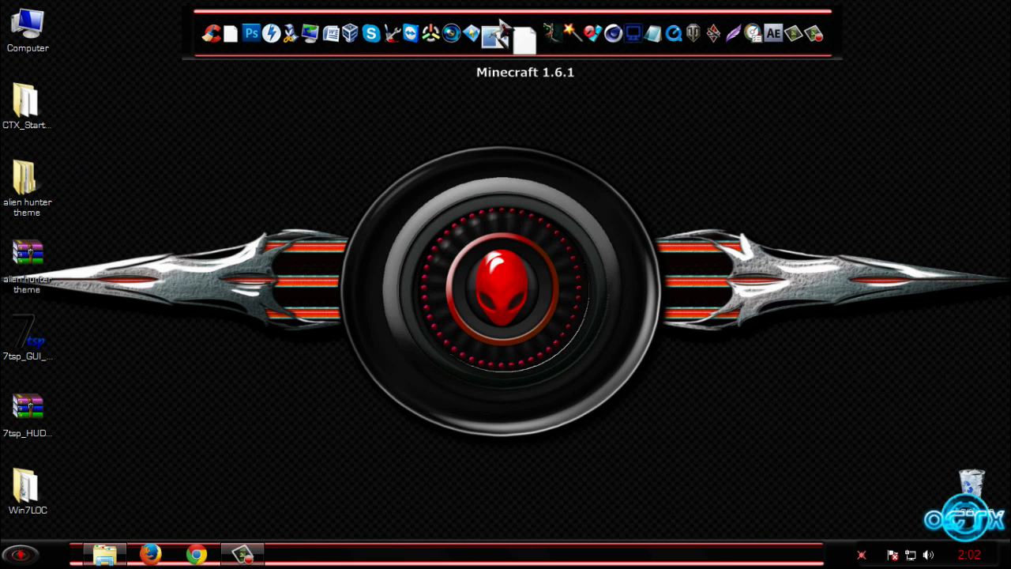
{"action": "right_click", "coordinate": [478, 33]}
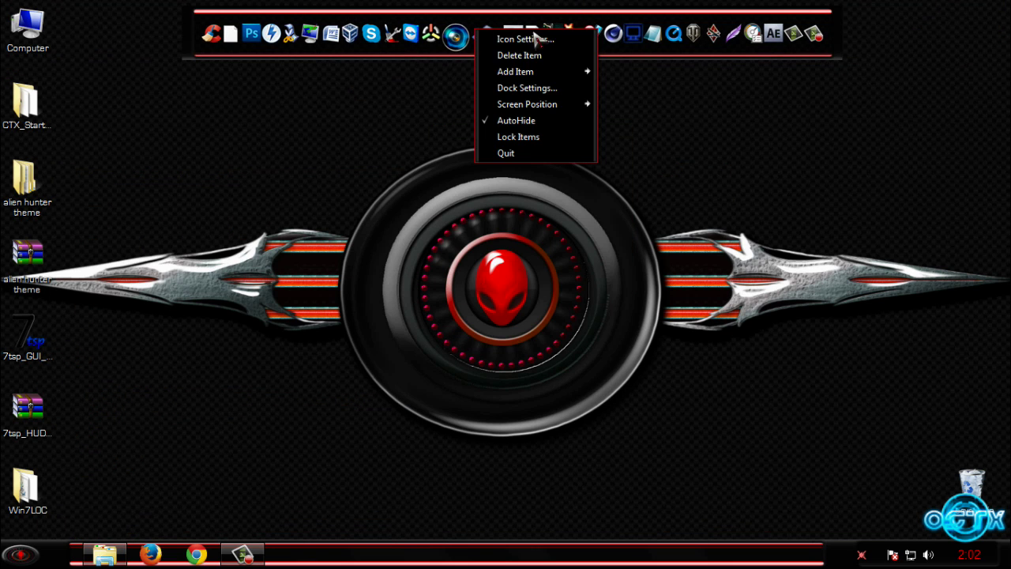
Step: Switch the RocketDock dock theme to Alien Hunter in Dock Settings and confirm with OK
{"action": "left_click", "coordinate": [540, 89]}
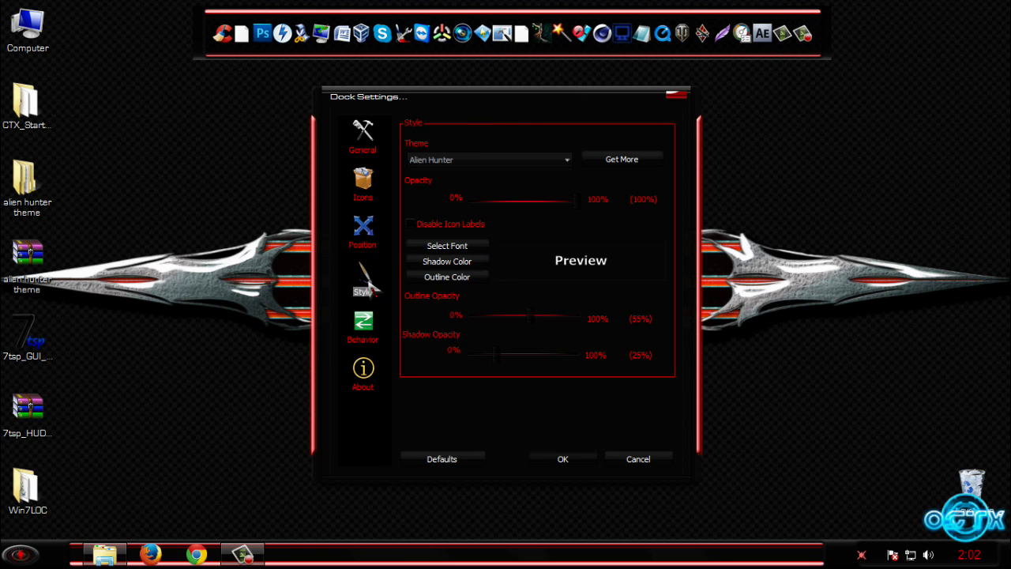
{"action": "left_click", "coordinate": [488, 161]}
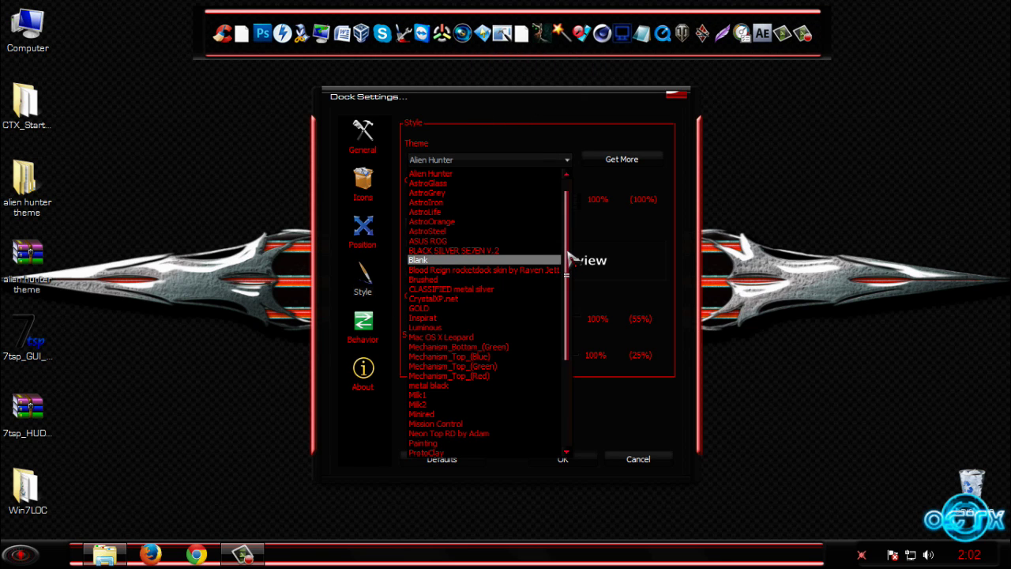
{"action": "scroll", "coordinate": [565, 253], "scroll_direction": "up", "scroll_amount": 1}
{"action": "left_click", "coordinate": [447, 195]}
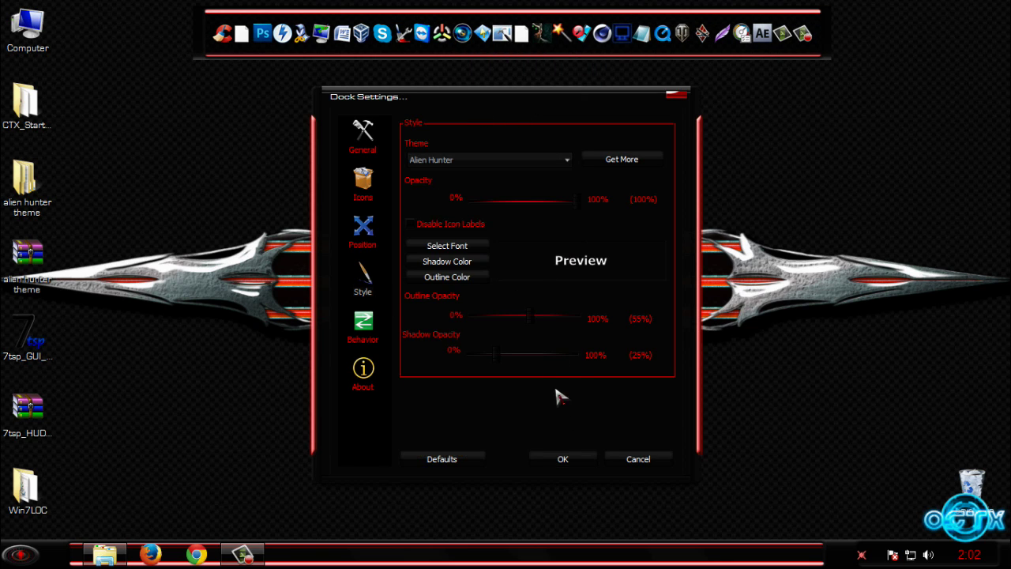
{"action": "left_click", "coordinate": [559, 456]}
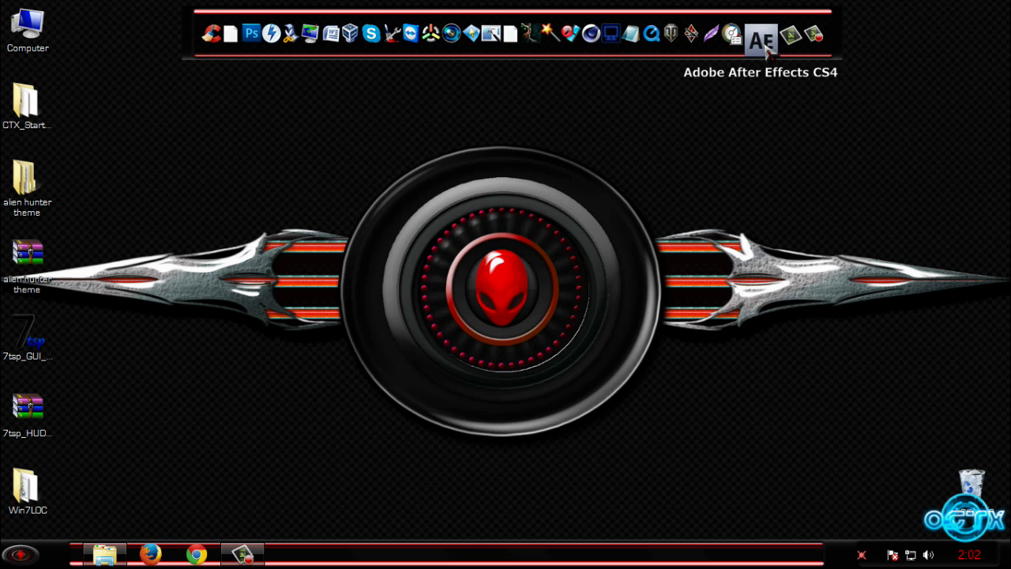
{"action": "right_click", "coordinate": [204, 138]}
{"action": "left_click", "coordinate": [147, 372]}
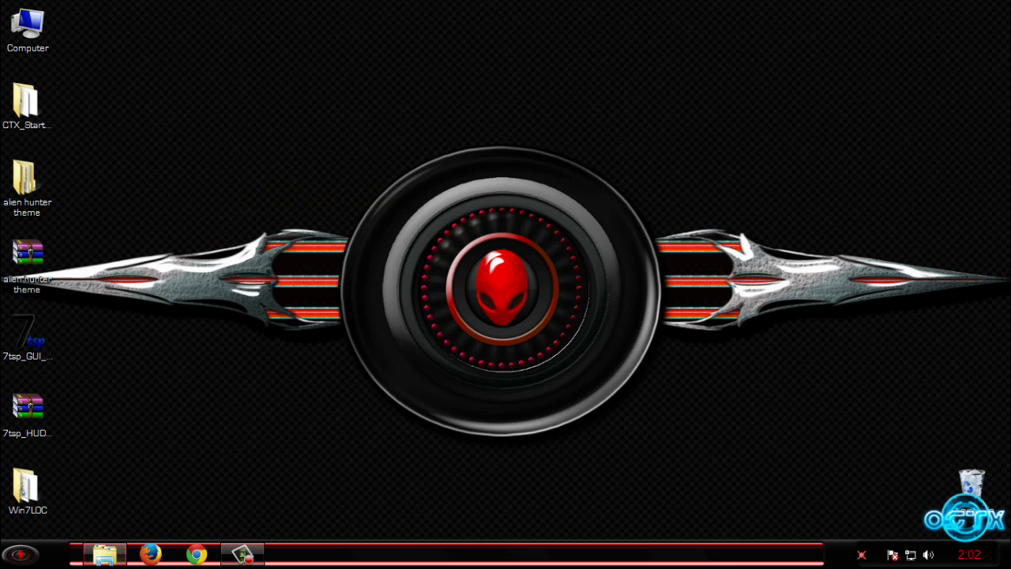
Step: Open the ALIEN HUNTER OEM AND SYS PROP LOGOS folder and look over the AH 1 and AH 2 logos
{"action": "left_click", "coordinate": [106, 555]}
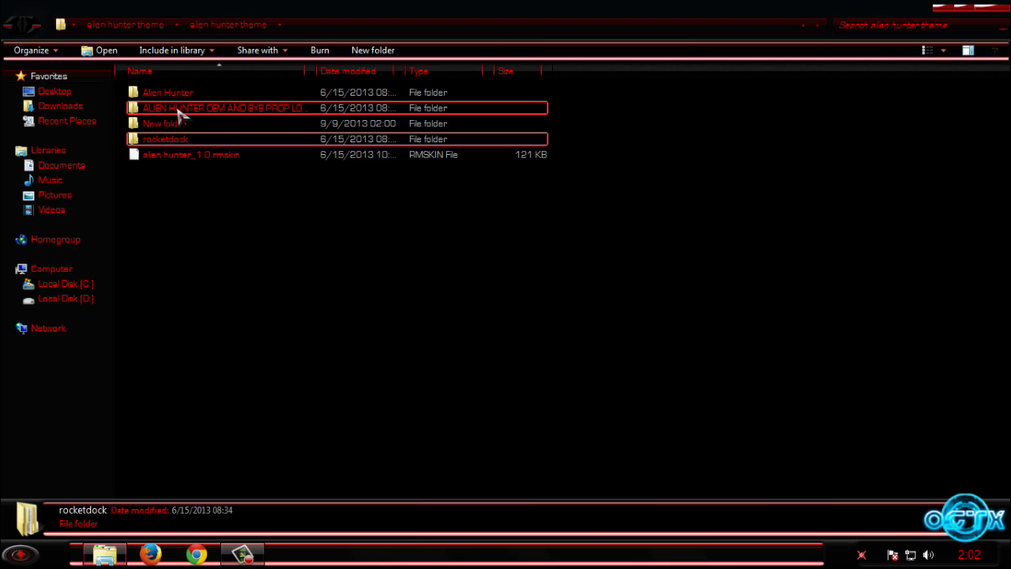
{"action": "double_click", "coordinate": [285, 110]}
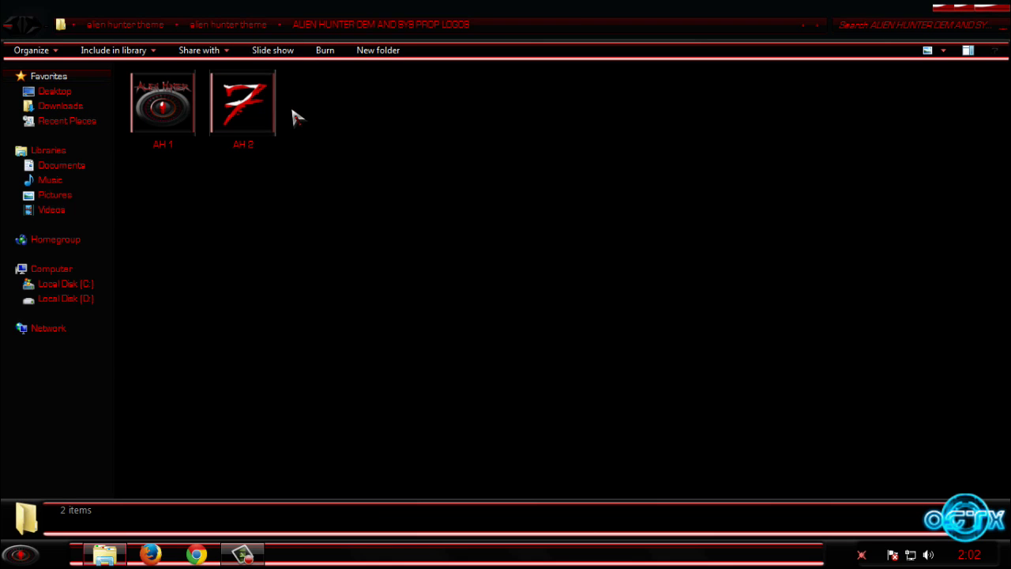
{"action": "left_click", "coordinate": [194, 119]}
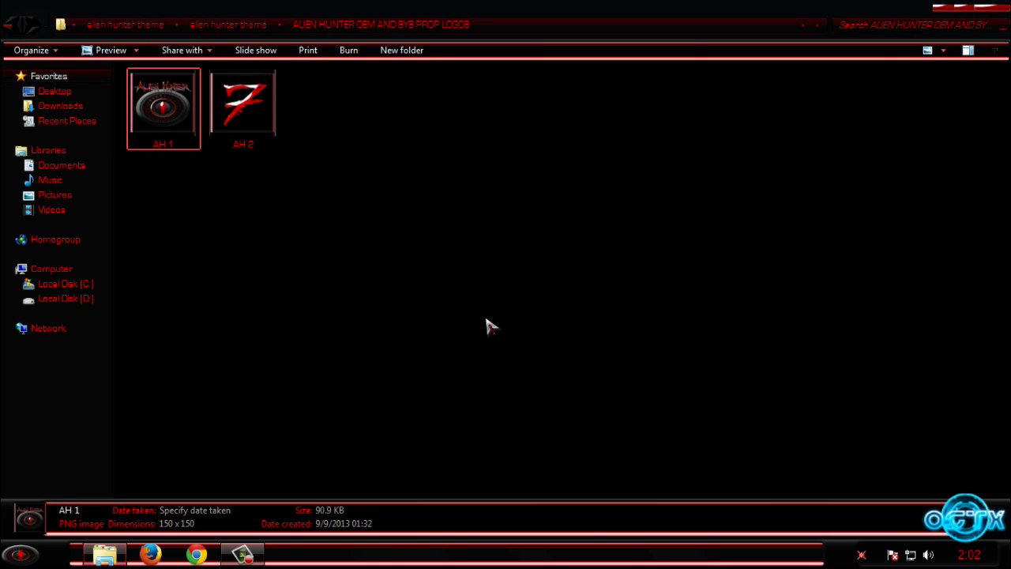
{"action": "left_click", "coordinate": [240, 141]}
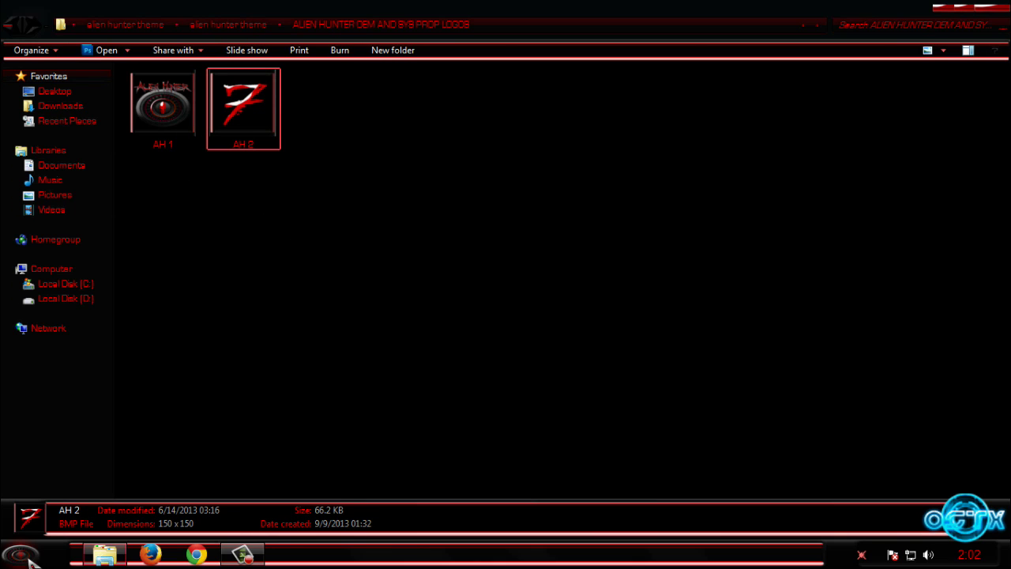
{"action": "left_click", "coordinate": [439, 270]}
{"action": "mouse_move", "coordinate": [378, 291]}
{"action": "left_mouse_down"}
{"action": "mouse_move", "coordinate": [169, 131]}
{"action": "mouse_move", "coordinate": [386, 281]}
{"action": "left_mouse_up"}
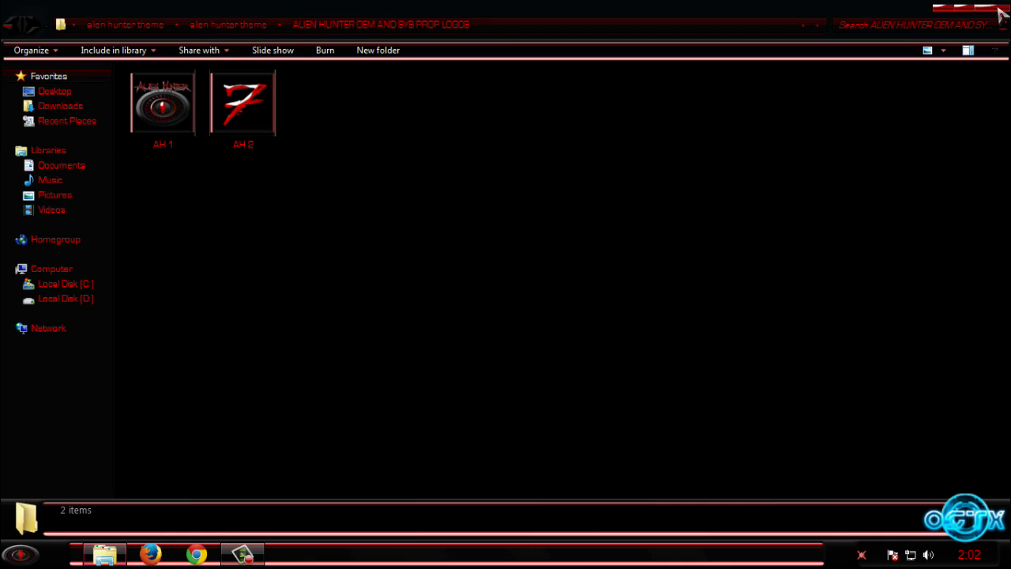
Step: Close the logos folder window and refresh the desktop
{"action": "left_click", "coordinate": [1000, 14]}
{"action": "right_click", "coordinate": [185, 218]}
{"action": "left_click", "coordinate": [229, 284]}
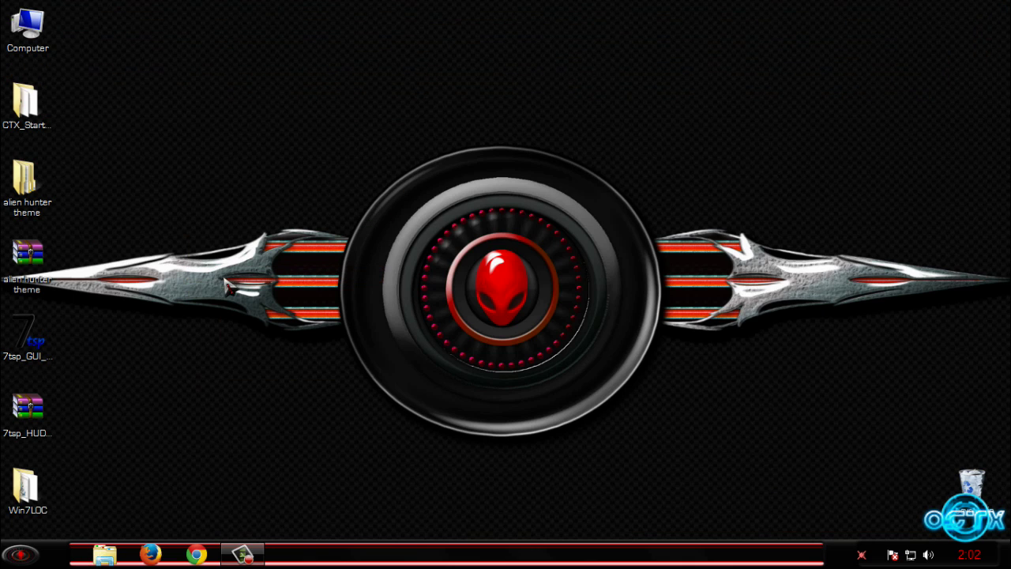
Step: Launch 7tsp_GUI, load 7tsp_HUD_RED_Win7_Icon_Pack as a custom pack, and start patching
{"action": "left_click", "coordinate": [38, 353]}
{"action": "double_click", "coordinate": [38, 353]}
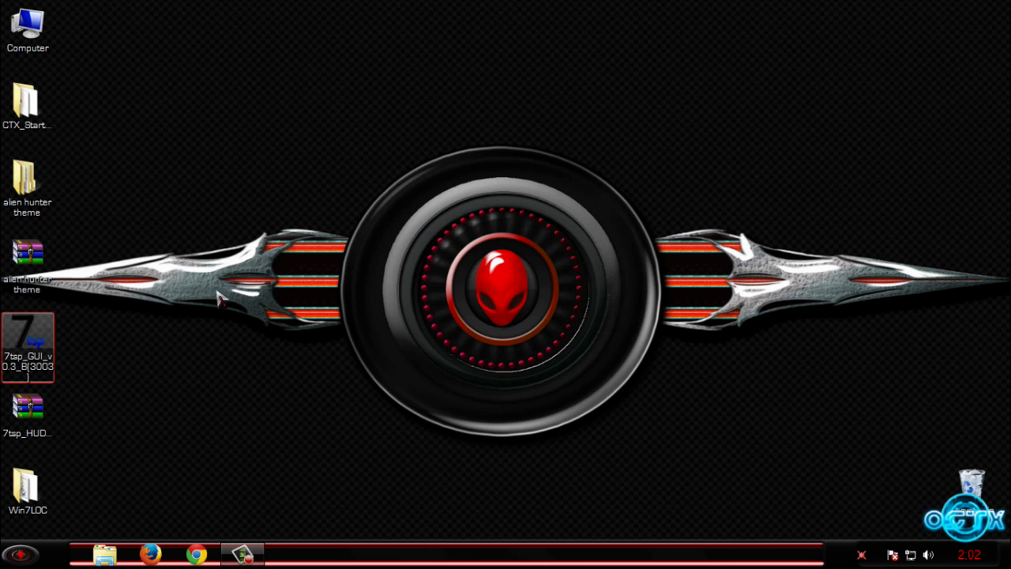
{"action": "left_click", "coordinate": [27, 409]}
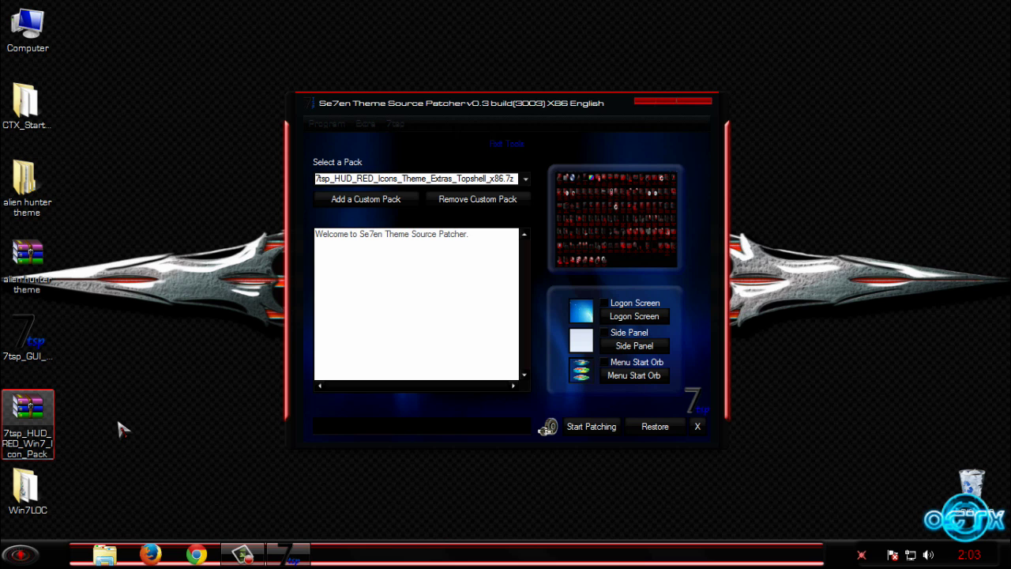
{"action": "left_click", "coordinate": [377, 202]}
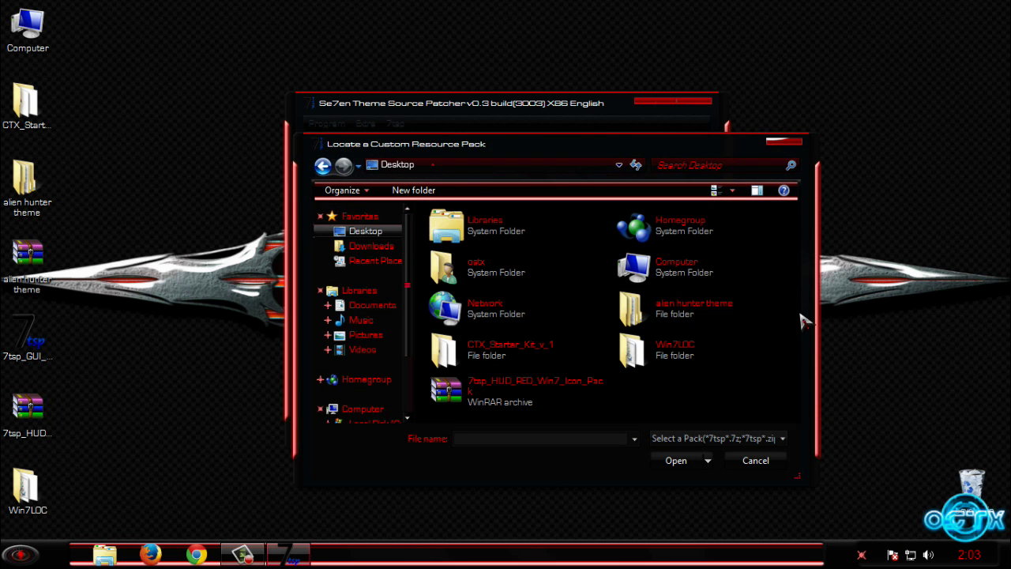
{"action": "left_click", "coordinate": [535, 398]}
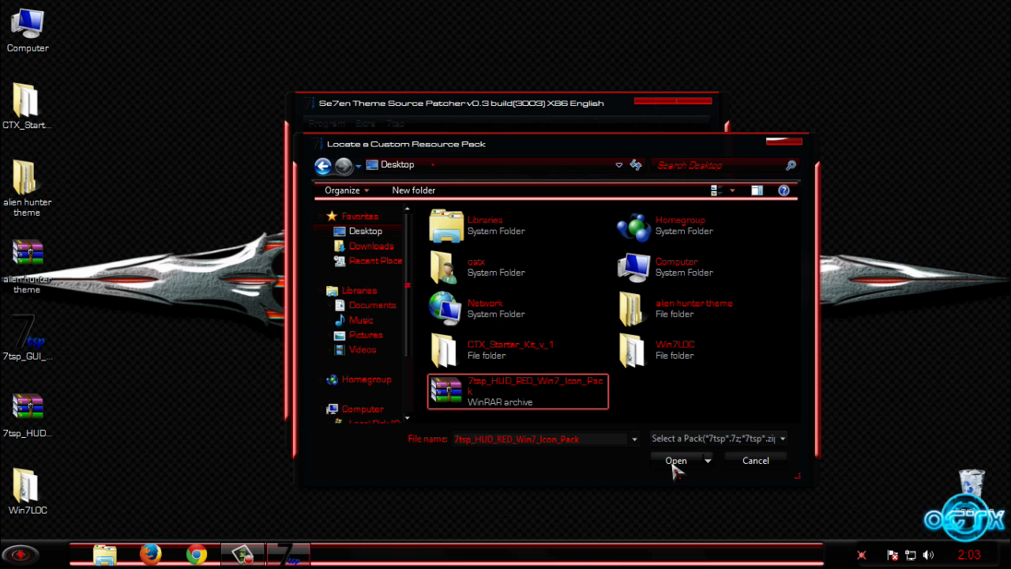
{"action": "left_click", "coordinate": [675, 462]}
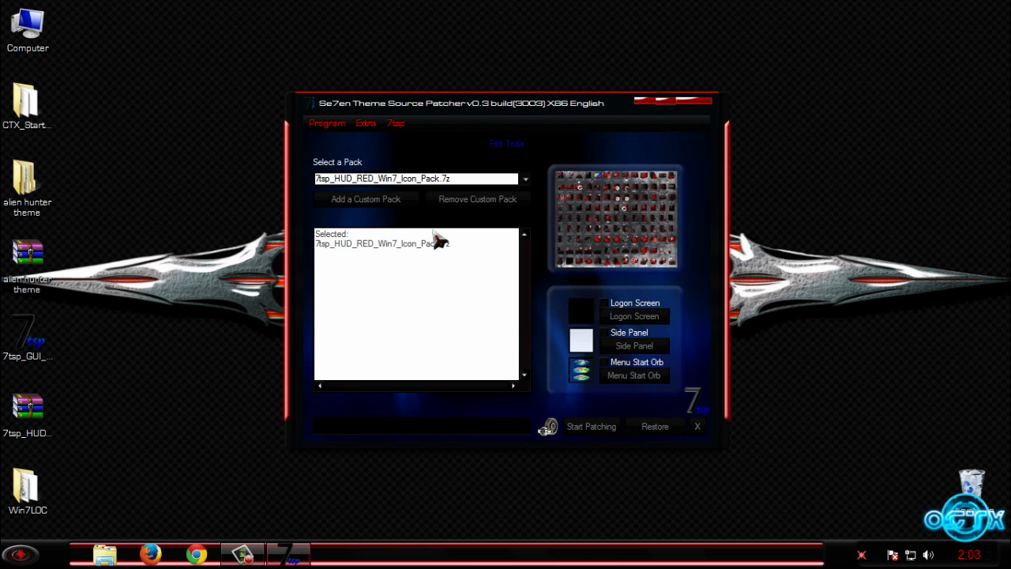
{"action": "left_click", "coordinate": [592, 428]}
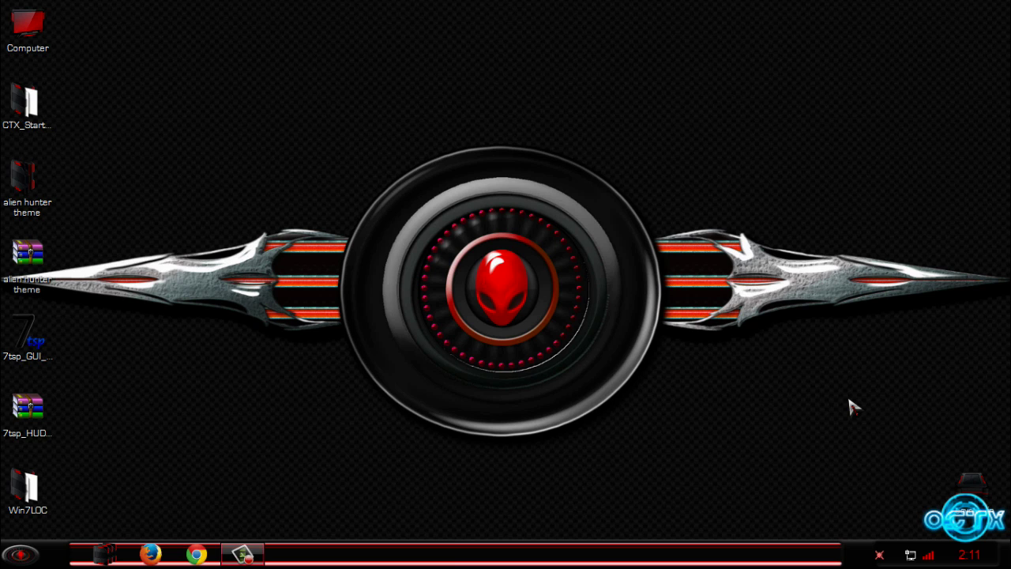
Step: Open Computer from the Start menu and look over the new red drive icons
{"action": "key", "text": "super"}
{"action": "left_click", "coordinate": [252, 340]}
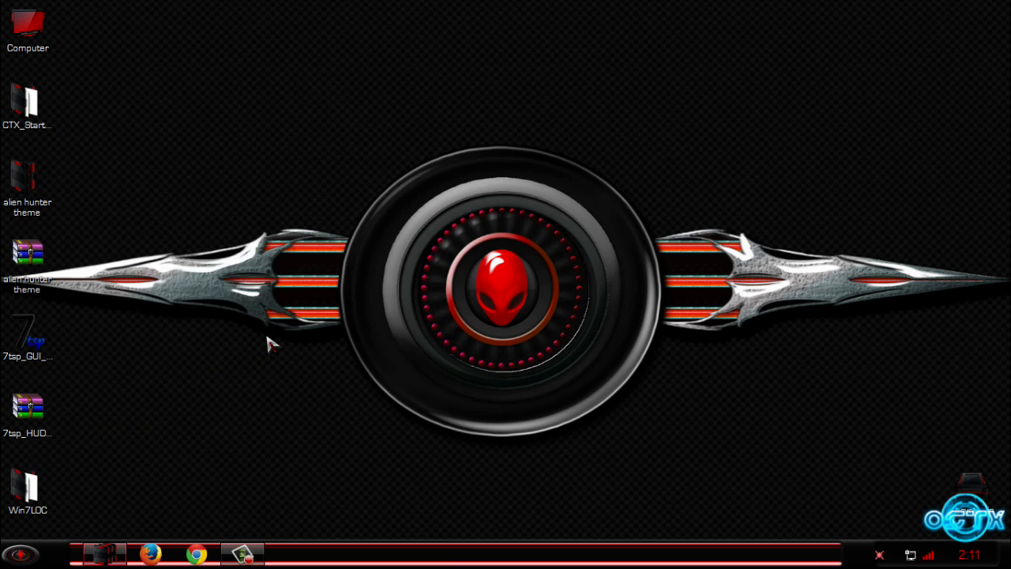
{"action": "left_click_drag", "start_coordinate": [611, 313], "coordinate": [562, 381]}
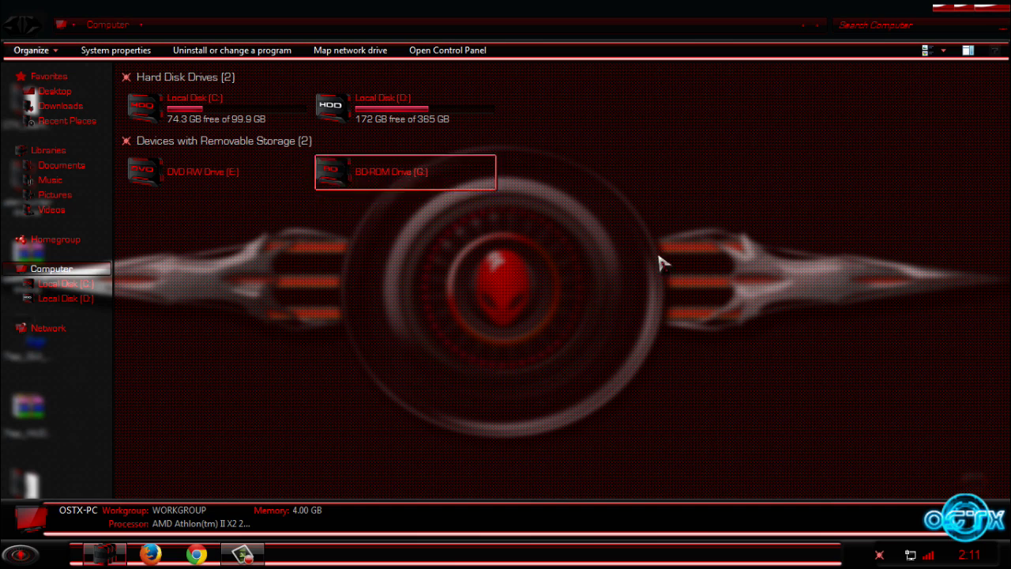
{"action": "left_click_drag", "start_coordinate": [651, 215], "coordinate": [308, 374]}
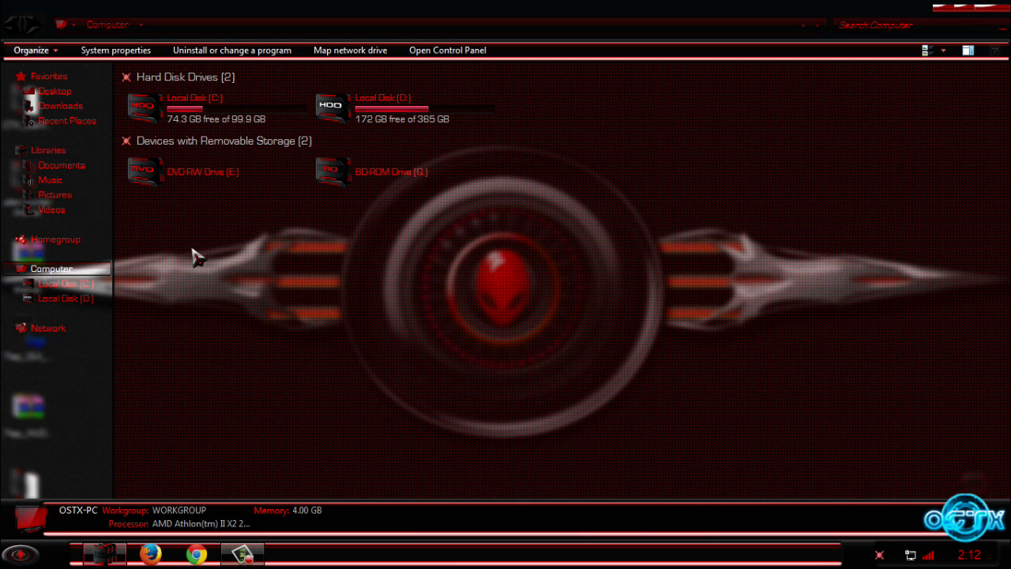
Step: Close the Computer window and open Personalize from the desktop context menu
{"action": "left_click", "coordinate": [997, 9]}
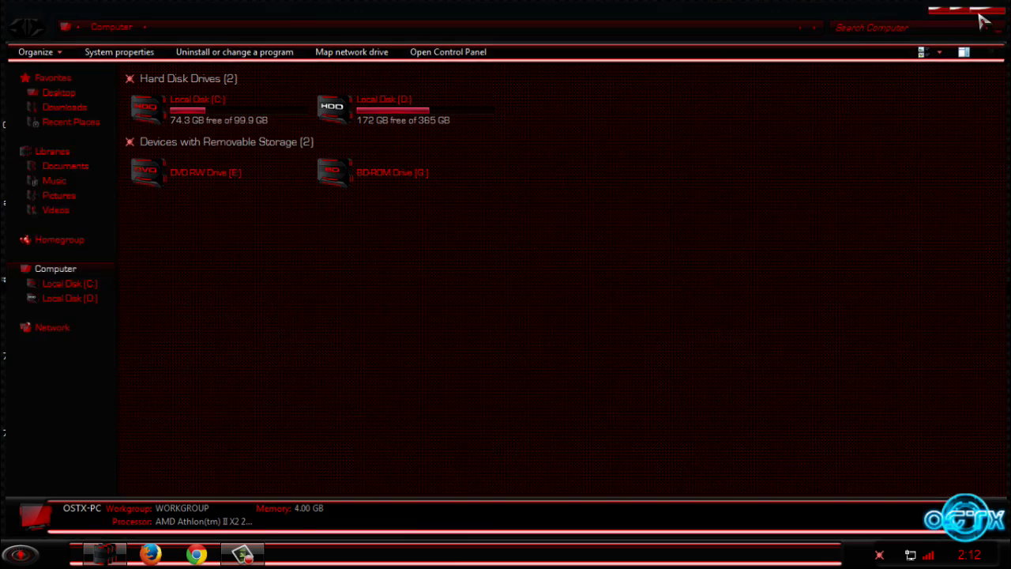
{"action": "right_click", "coordinate": [564, 118]}
{"action": "left_click", "coordinate": [623, 272]}
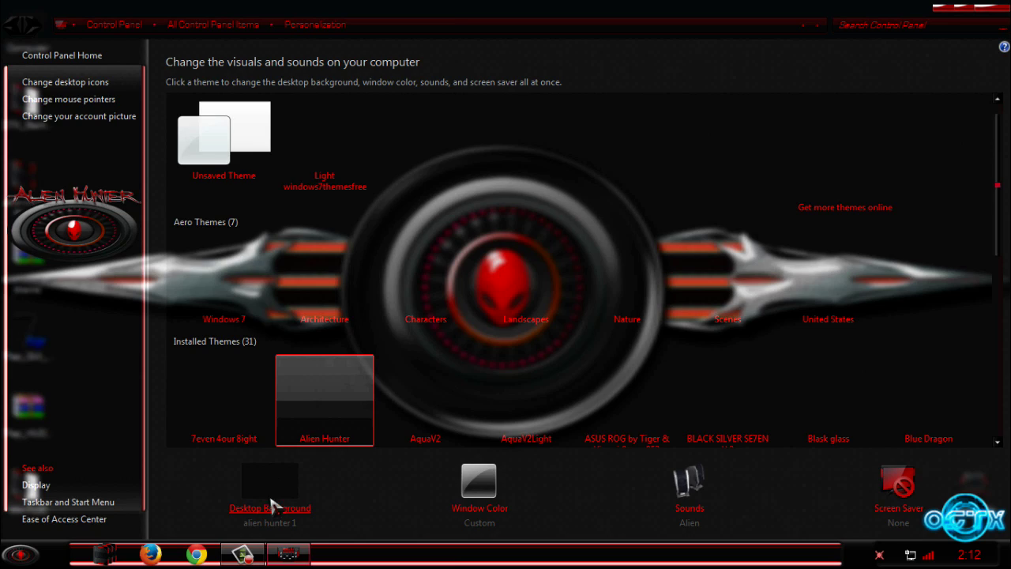
Step: Set the second, red swirl thumbnail as the desktop background, save it, and refresh the desktop
{"action": "left_click", "coordinate": [271, 506]}
{"action": "left_click", "coordinate": [222, 207]}
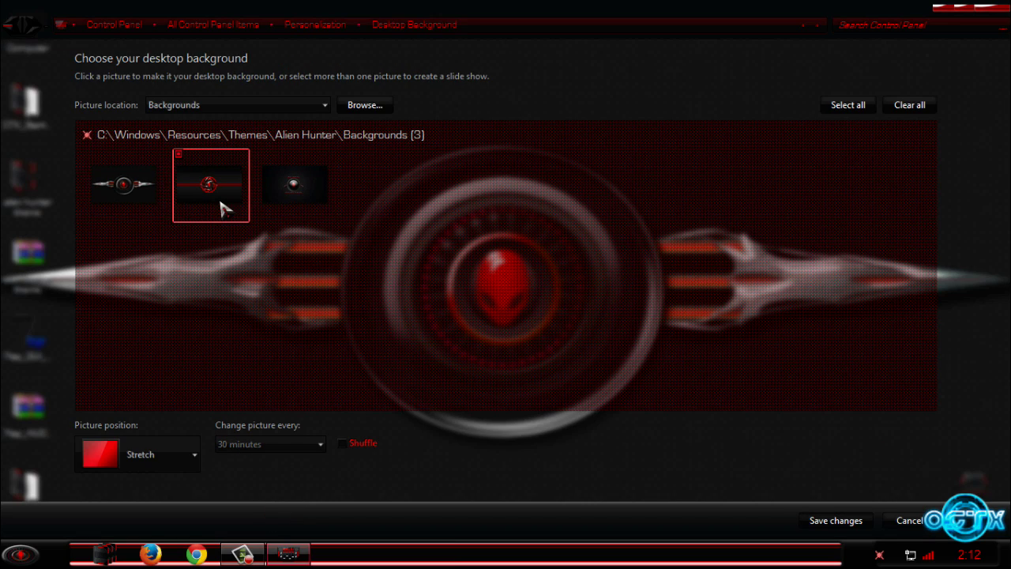
{"action": "left_click", "coordinate": [816, 525]}
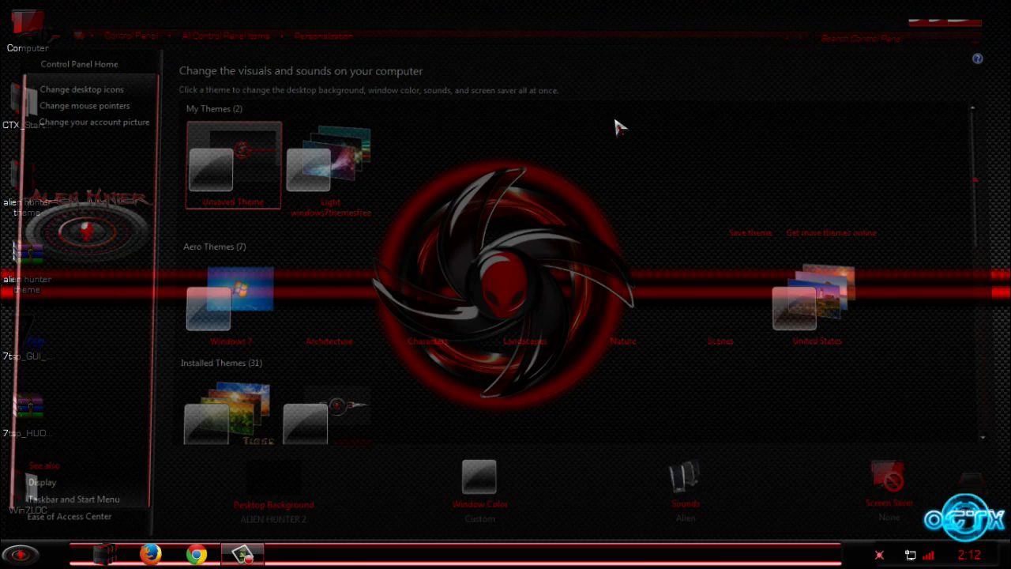
{"action": "right_click", "coordinate": [504, 144]}
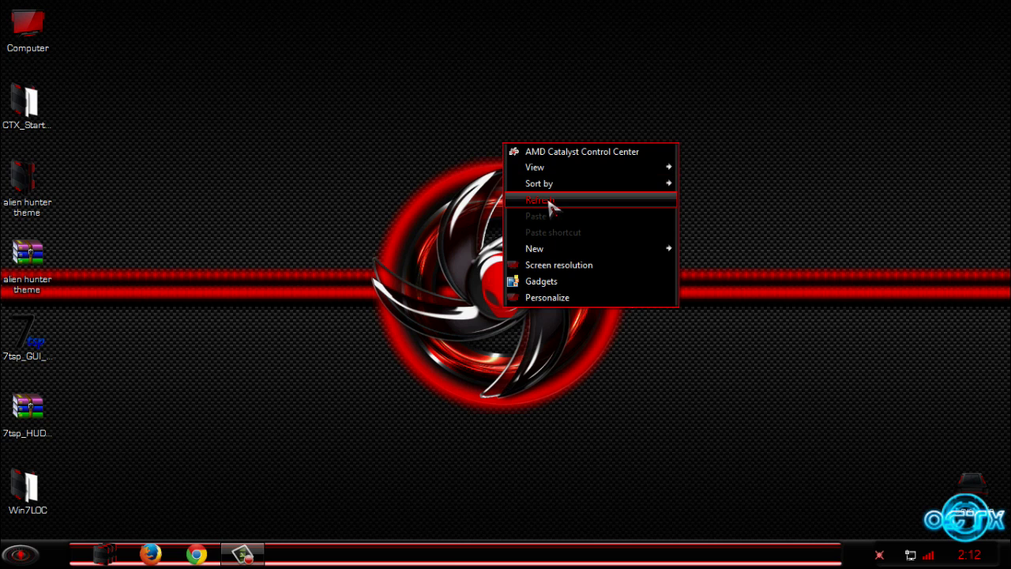
{"action": "left_click", "coordinate": [551, 207]}
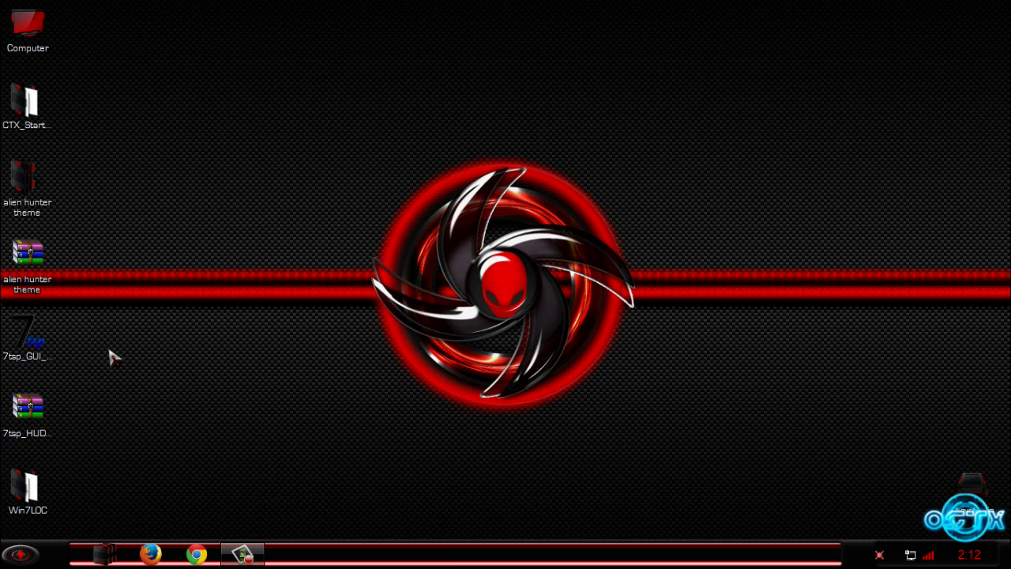
{"action": "left_click", "coordinate": [44, 348]}
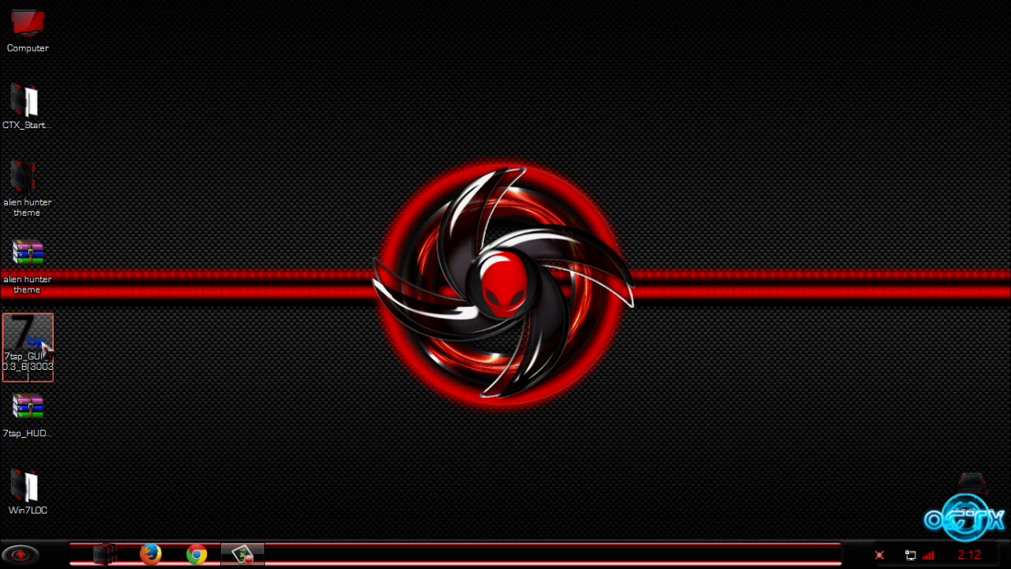
{"action": "double_click", "coordinate": [43, 348]}
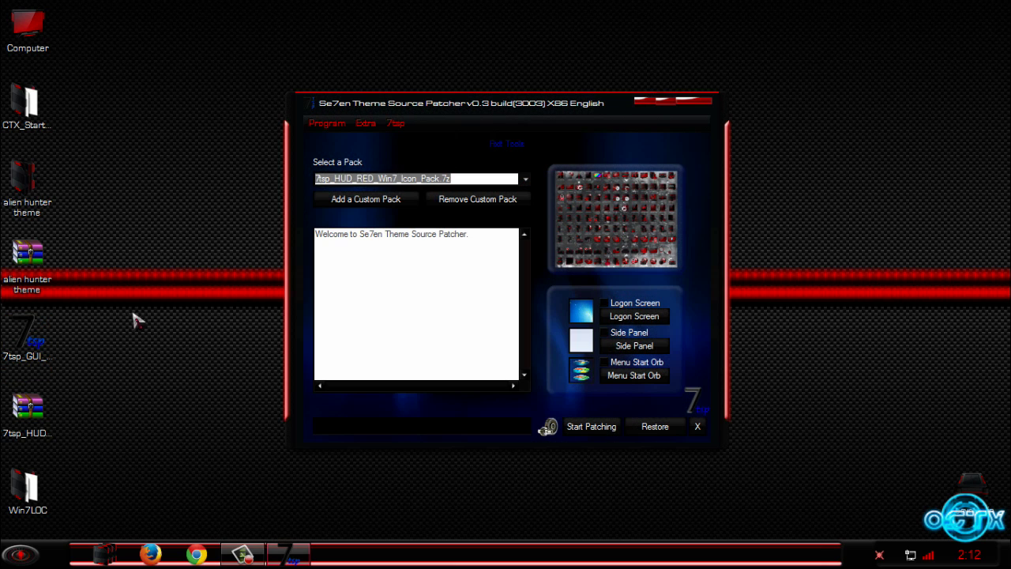
{"action": "left_click", "coordinate": [604, 303]}
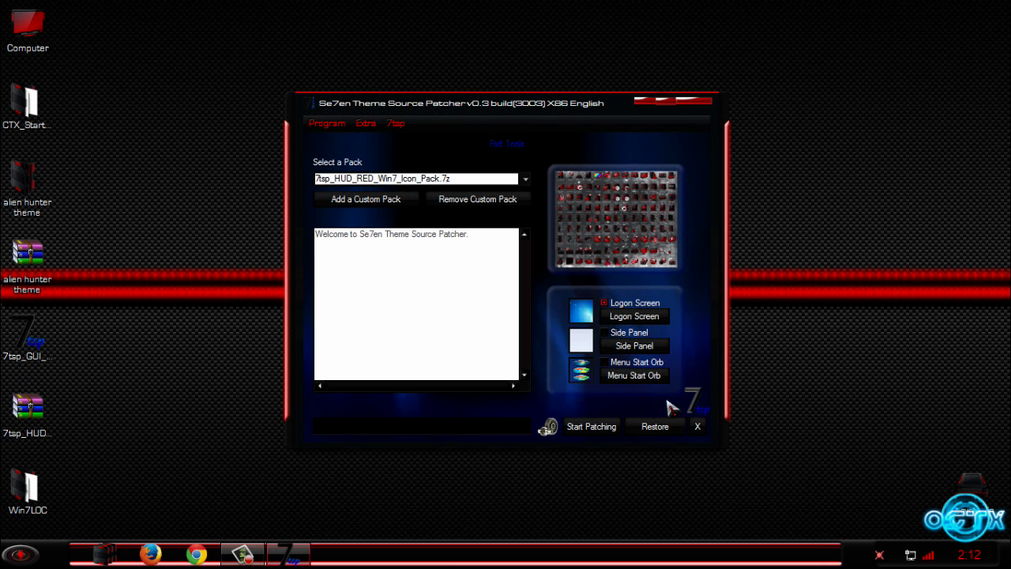
{"action": "left_click", "coordinate": [654, 426]}
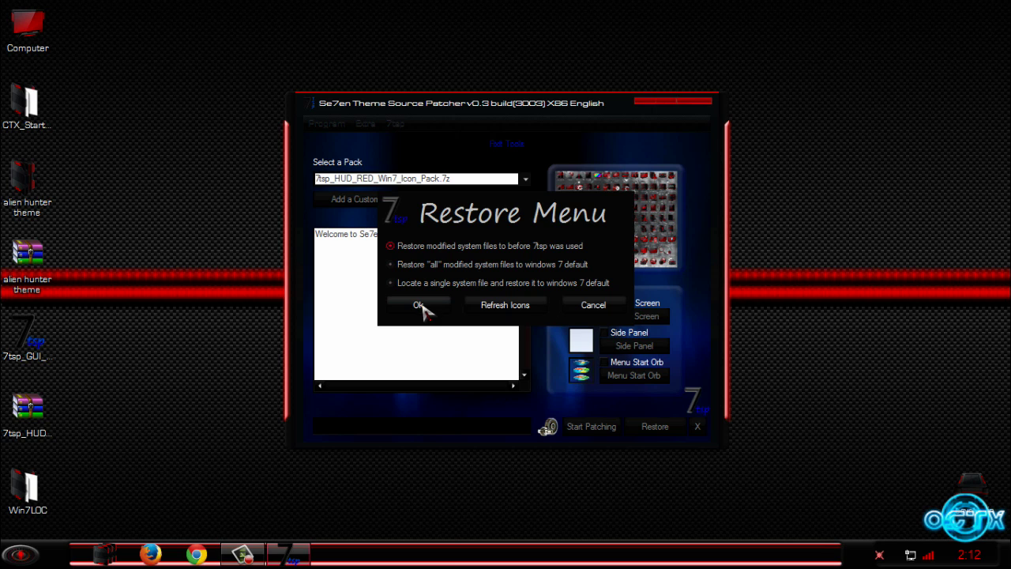
{"action": "left_click", "coordinate": [614, 312]}
{"action": "left_click", "coordinate": [705, 105]}
{"action": "right_click", "coordinate": [447, 100]}
{"action": "left_click", "coordinate": [490, 160]}
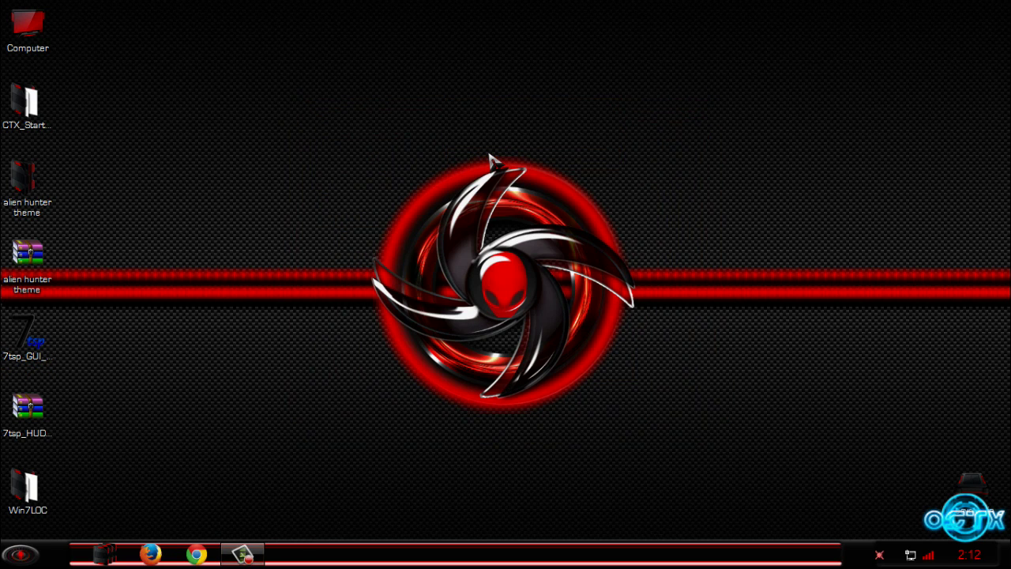